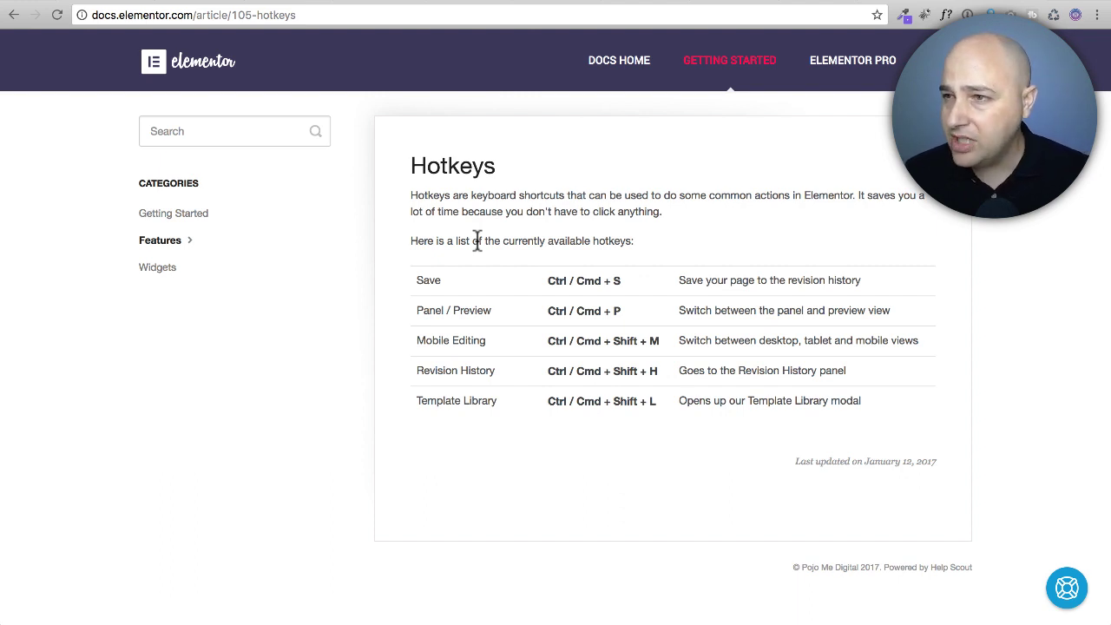
# - Switch to the Elementor editor of the home page, preview it without the editing panel, and save the page
pyautogui.click(820, 5)
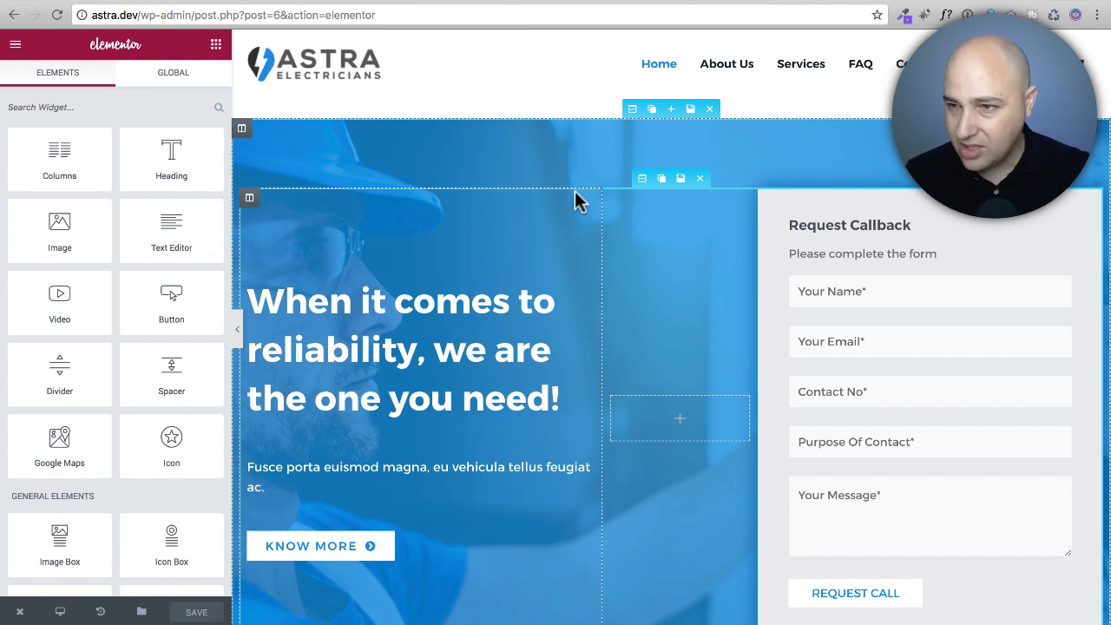
pyautogui.hotkey('ctrl', 'p')
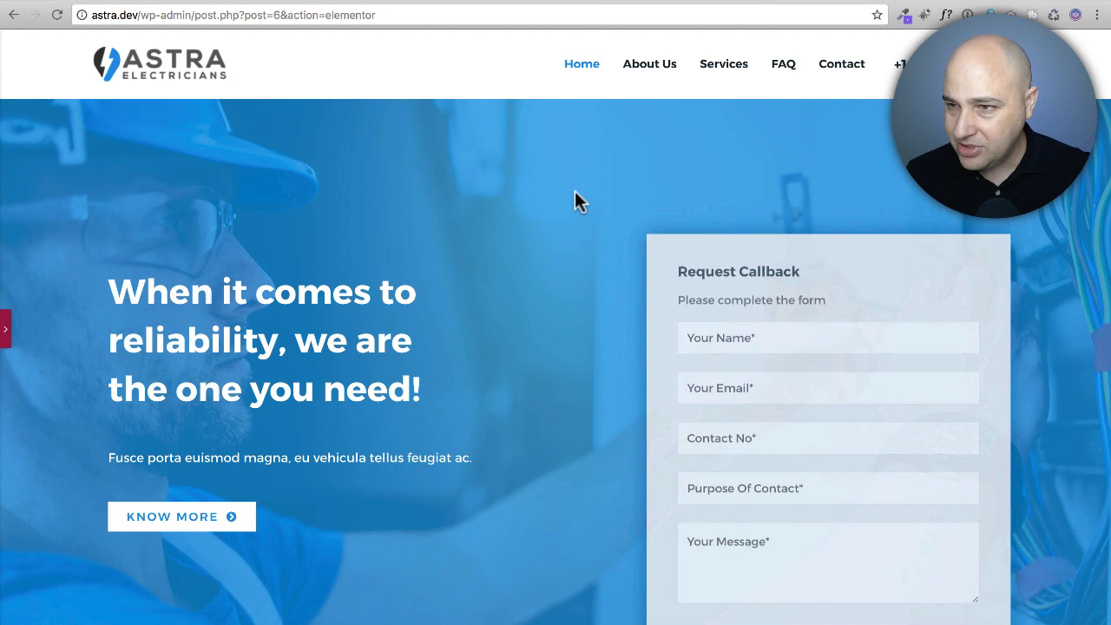
pyautogui.hotkey('ctrl', 'p')
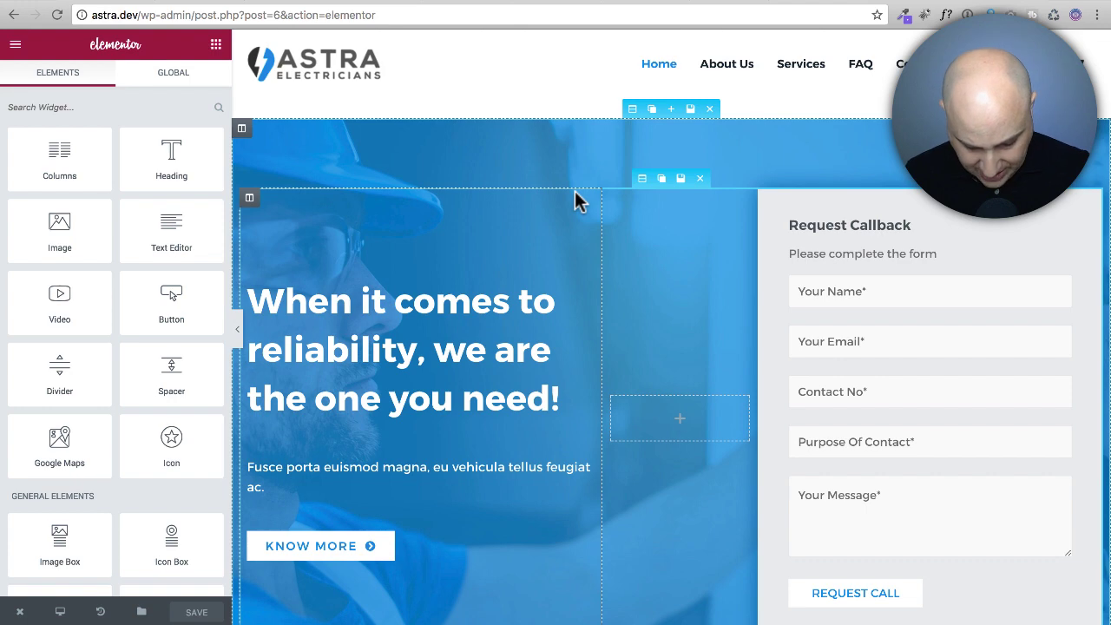
pyautogui.hotkey('ctrl', 's')
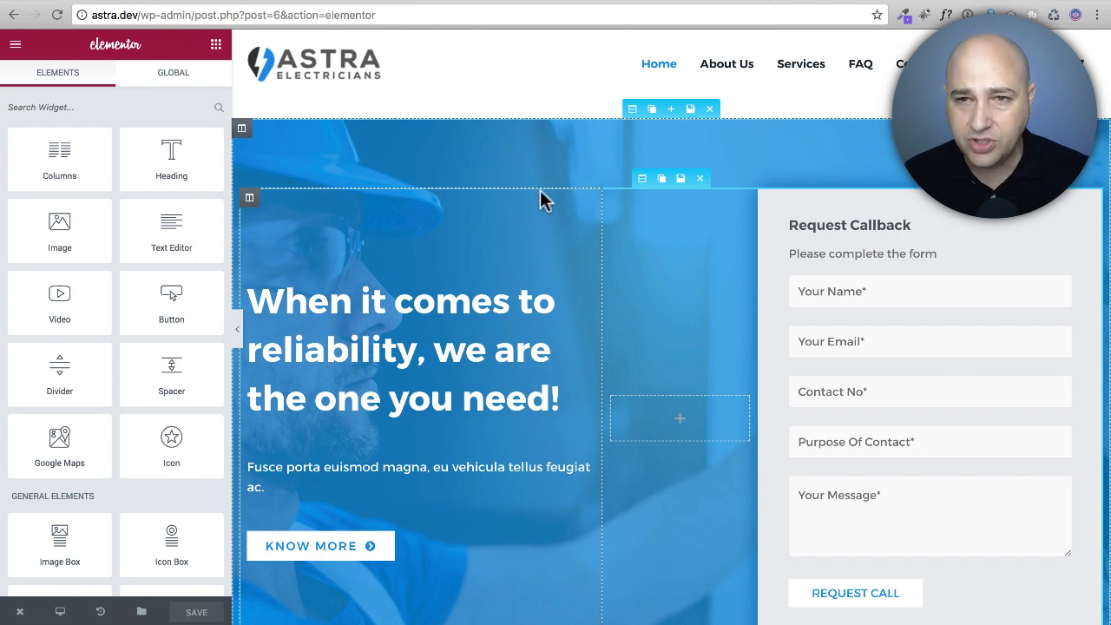
# - Change the light blue swatch in Elementor's Color Picker palette to purple #743d8c and apply the palette
pyautogui.click(15, 48)
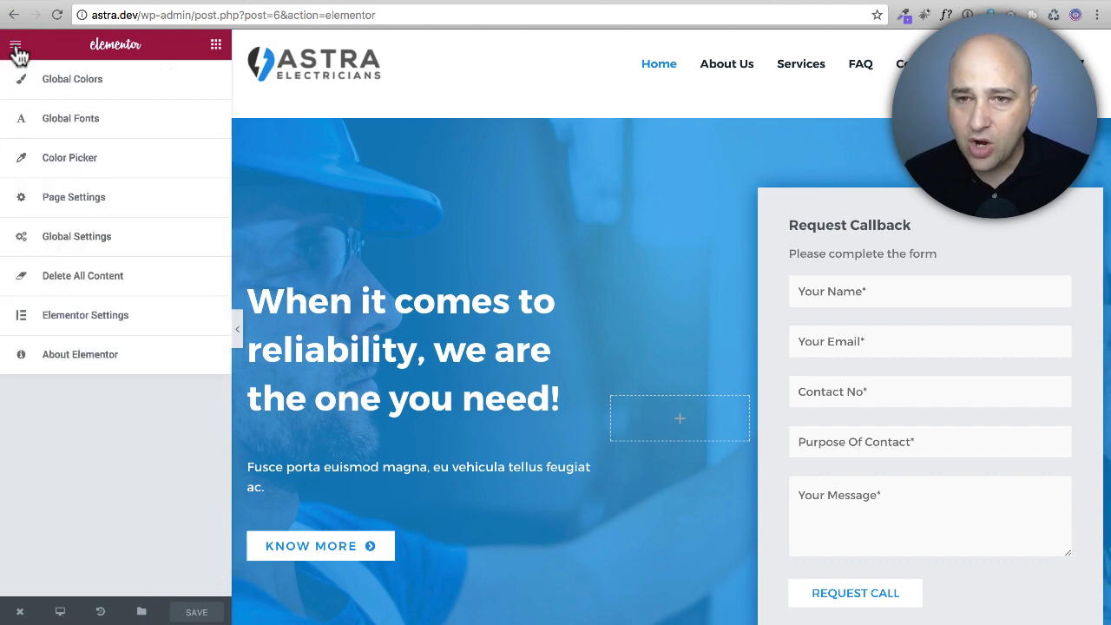
pyautogui.click(75, 172)
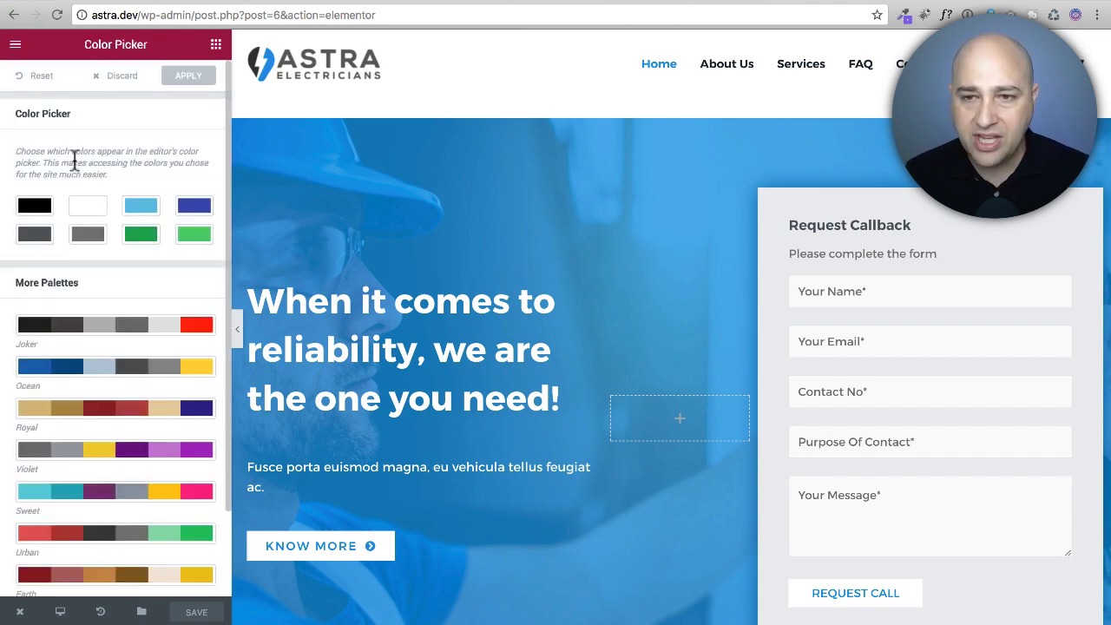
pyautogui.click(146, 208)
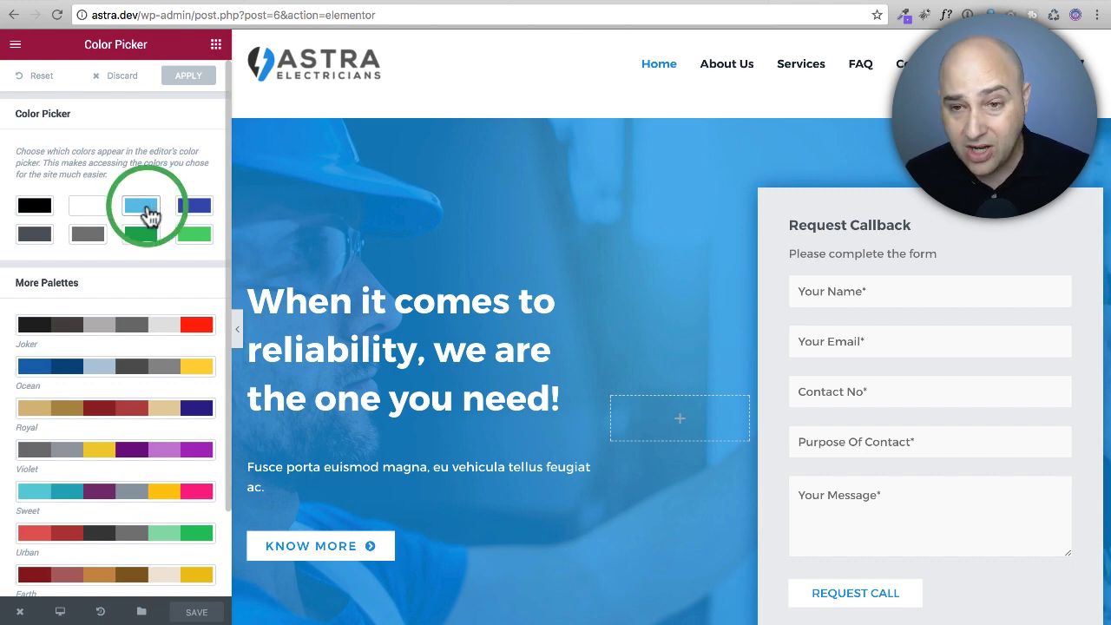
pyautogui.moveTo(102, 244); pyautogui.dragTo(135, 292)
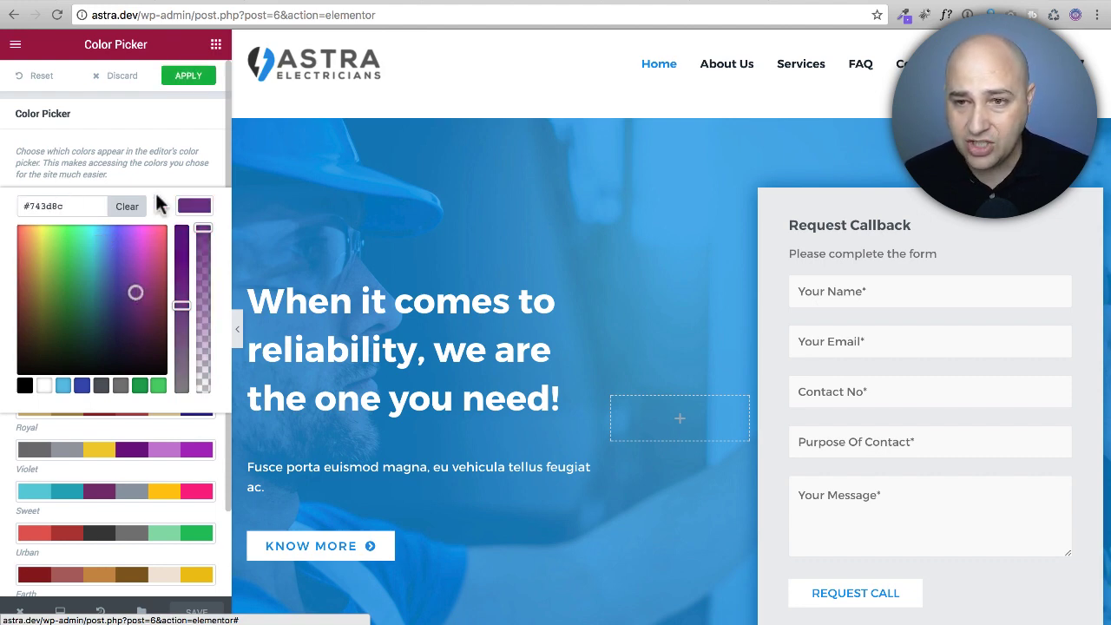
pyautogui.click(181, 158)
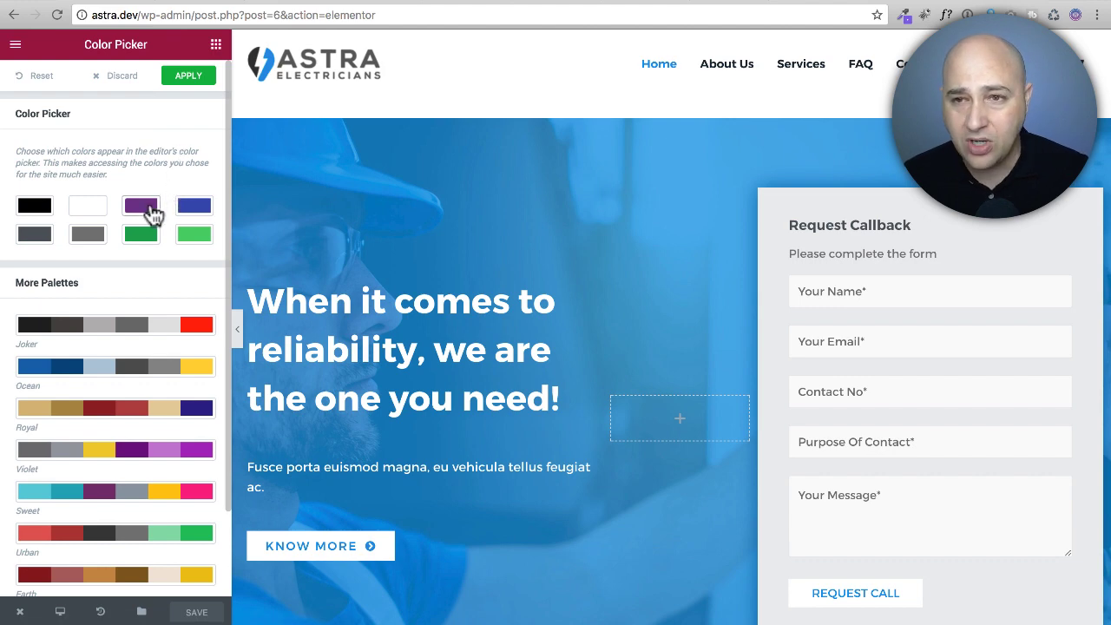
pyautogui.click(189, 79)
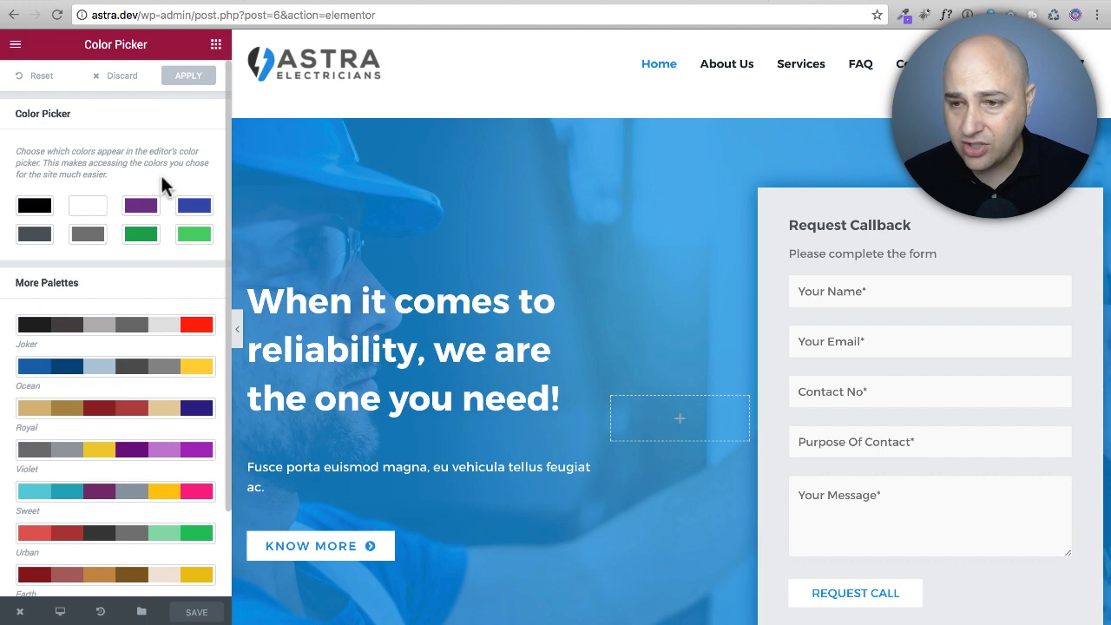
# - Examine the palette swatches offered for the hero heading's text color
pyautogui.click(365, 285)
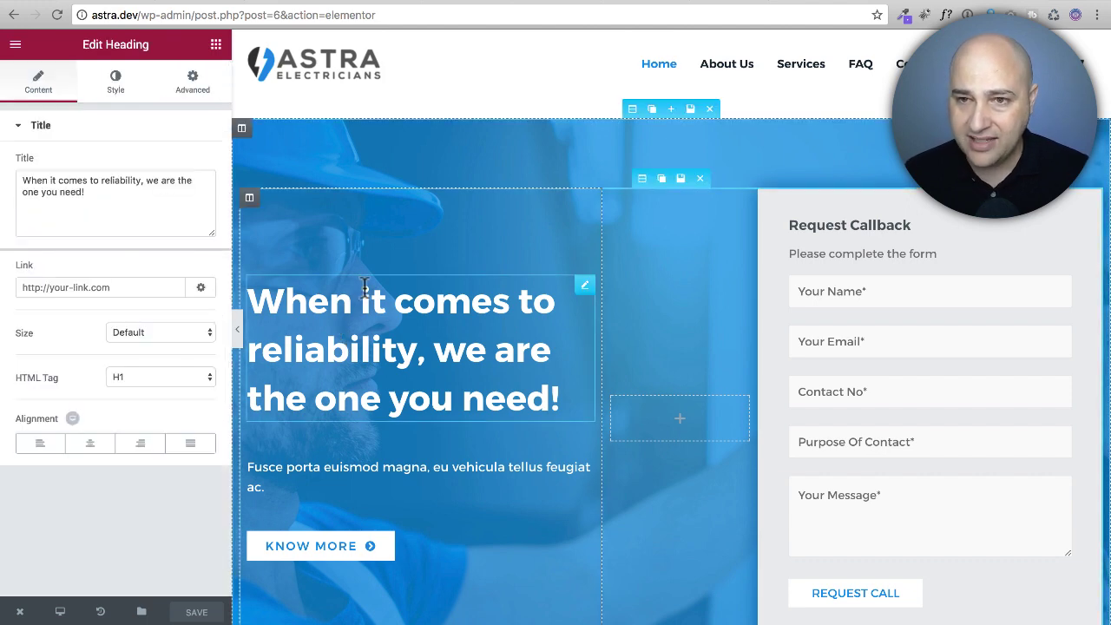
pyautogui.click(114, 87)
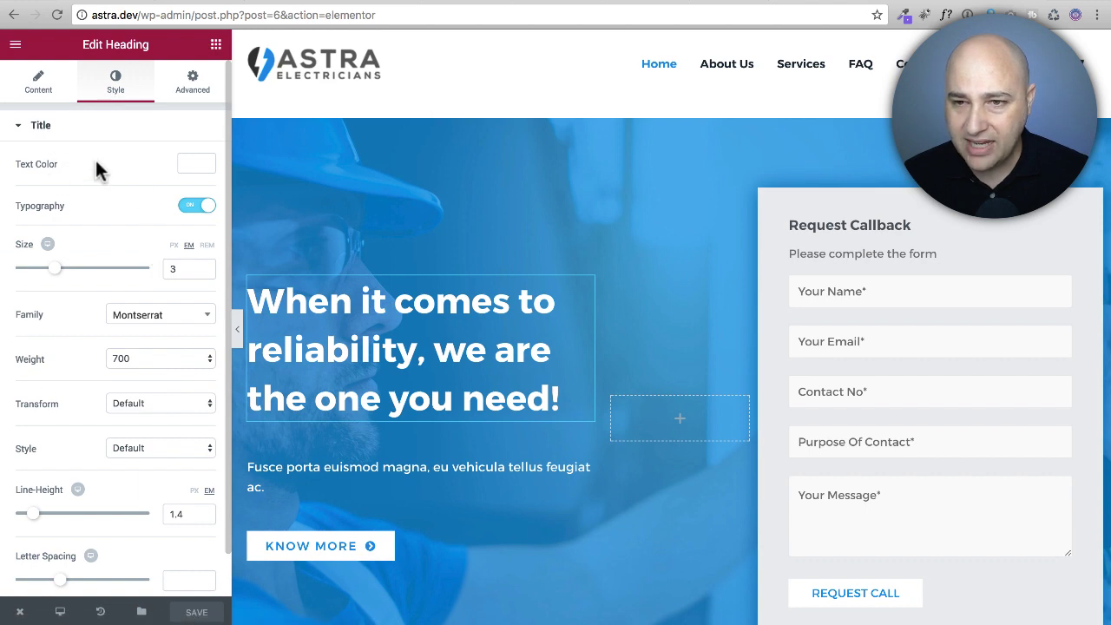
pyautogui.click(198, 165)
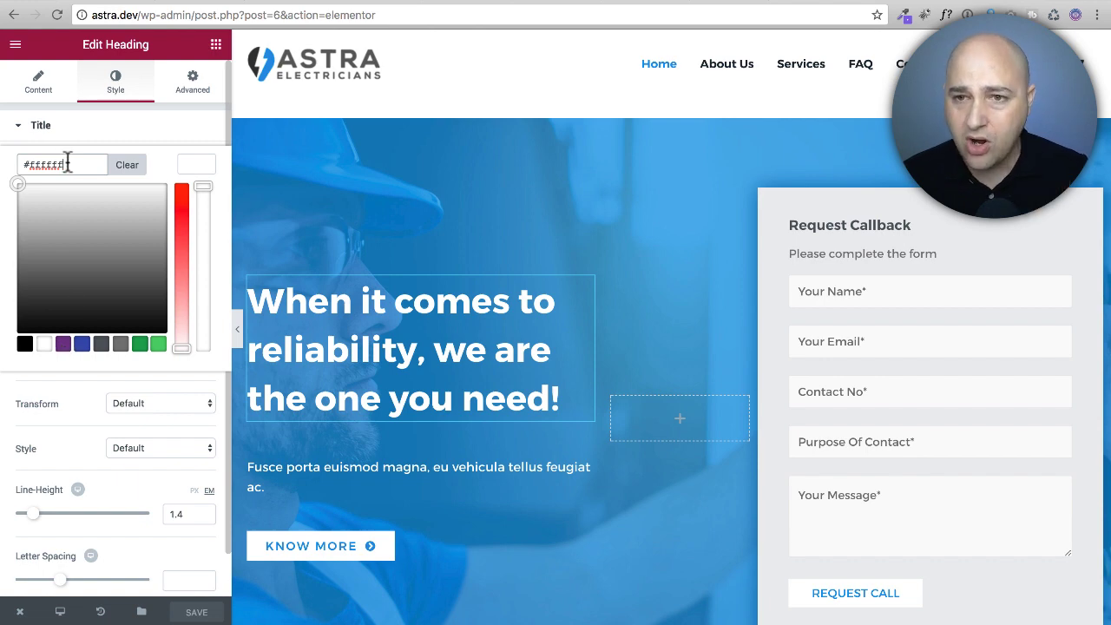
pyautogui.click(145, 112)
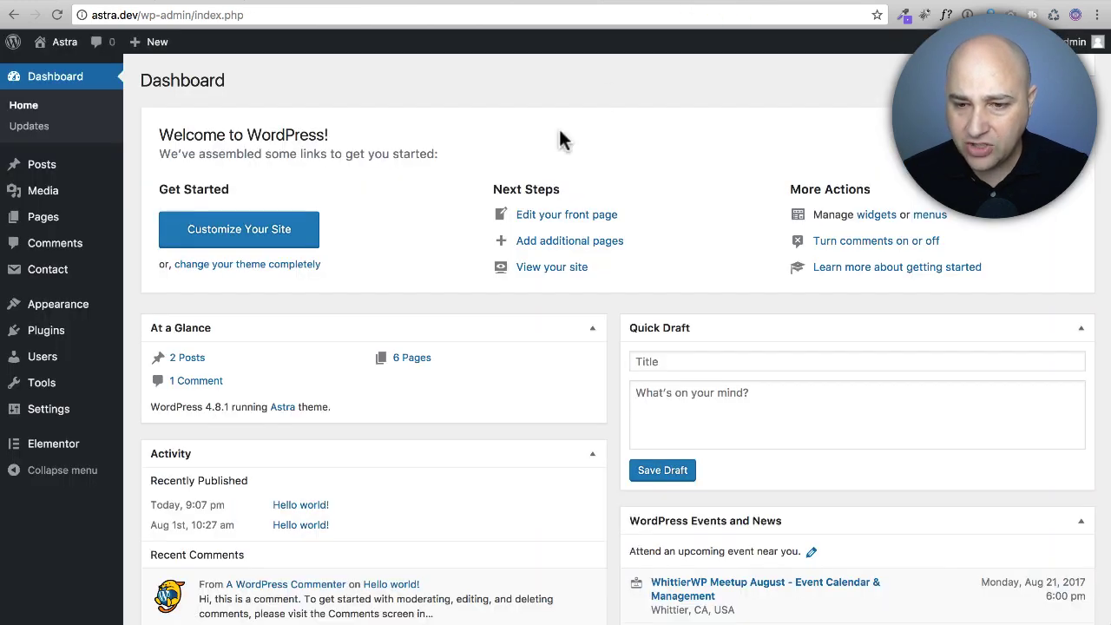
# - Create a new template titled "Design Assets" in the Elementor library of the WordPress dashboard and publish it
pyautogui.moveTo(96, 447)
pyautogui.click(139, 473)
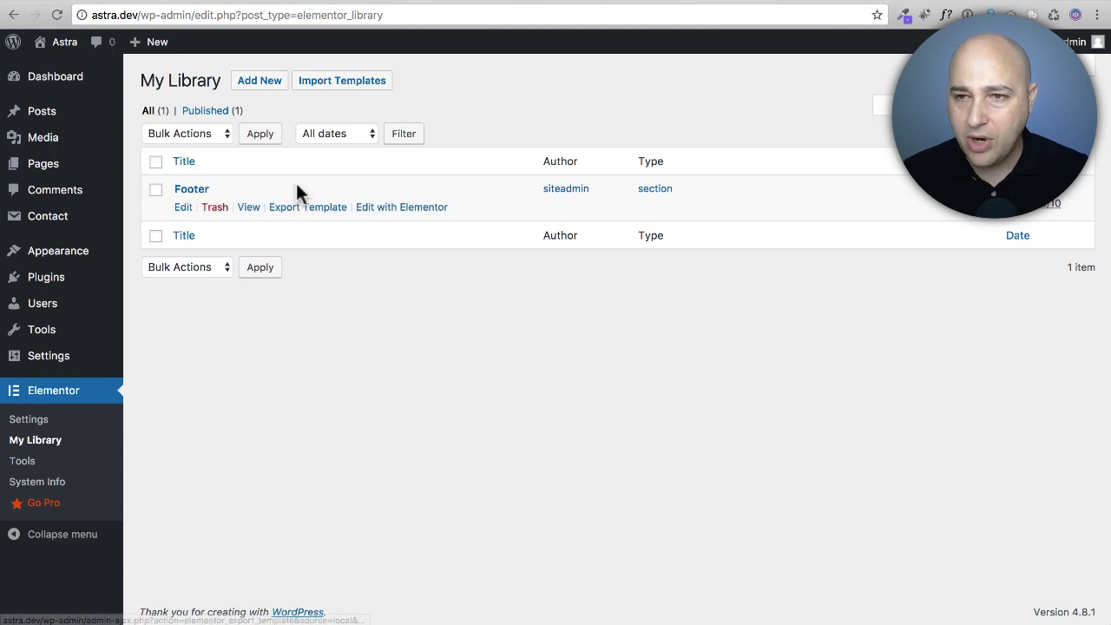
pyautogui.click(248, 81)
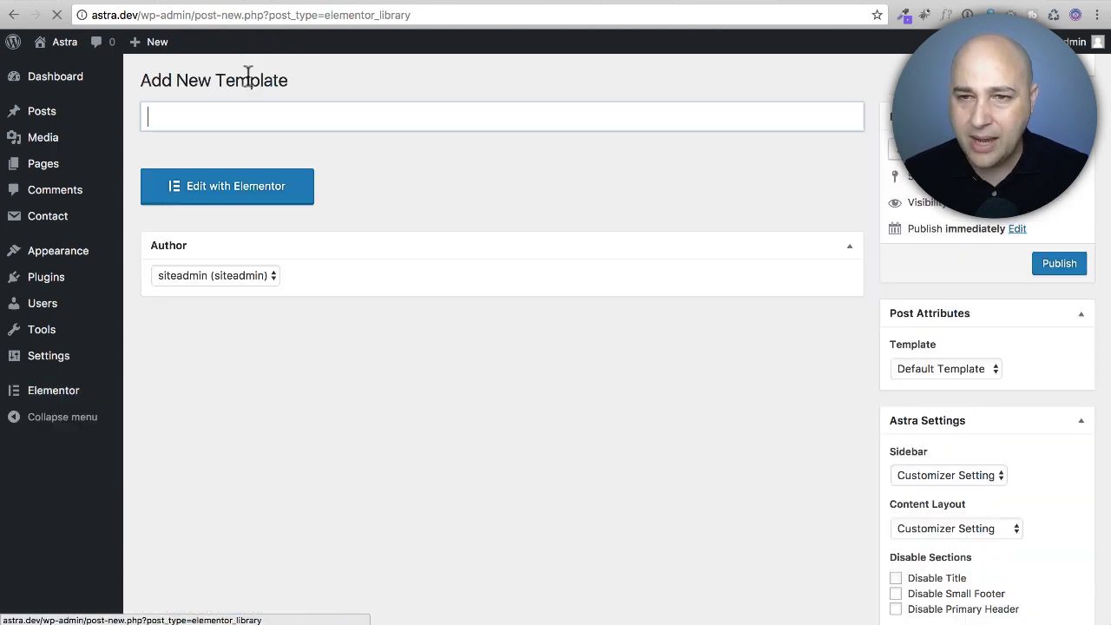
pyautogui.click(232, 114)
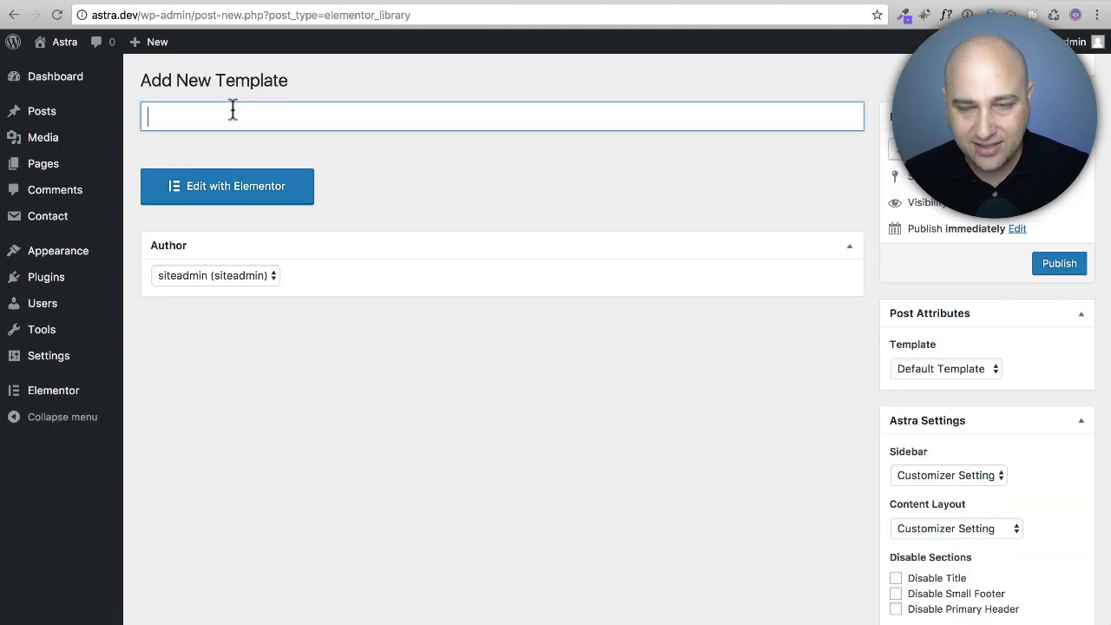
pyautogui.write('Design Assets')
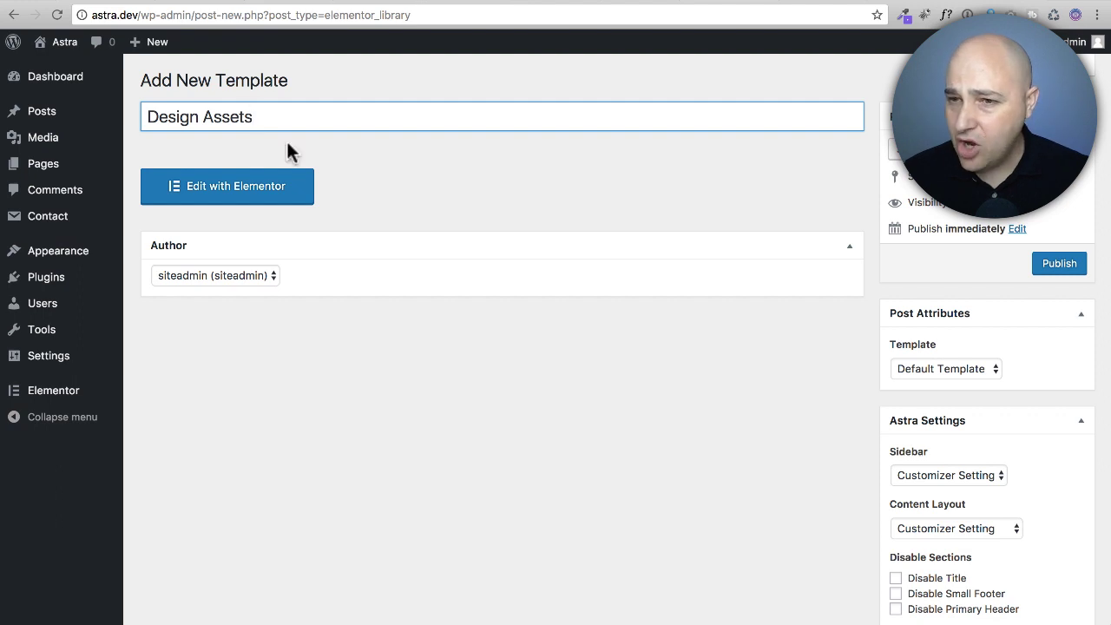
pyautogui.click(1053, 266)
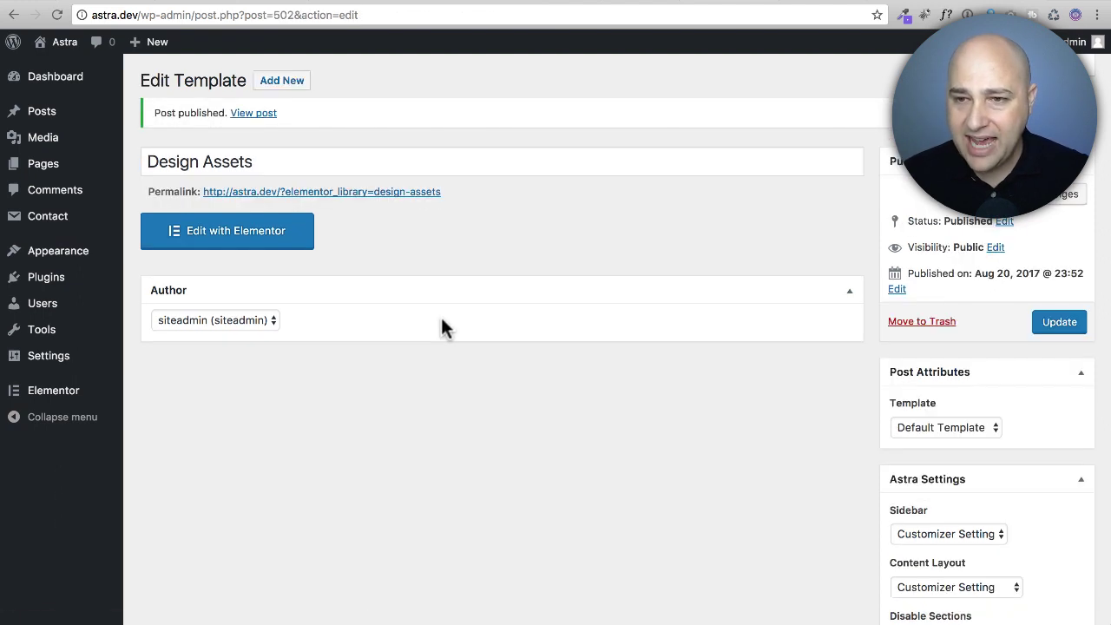
# - Edit the Design Assets template with Elementor and set its page template to Elementor Canvas
pyautogui.click(221, 233)
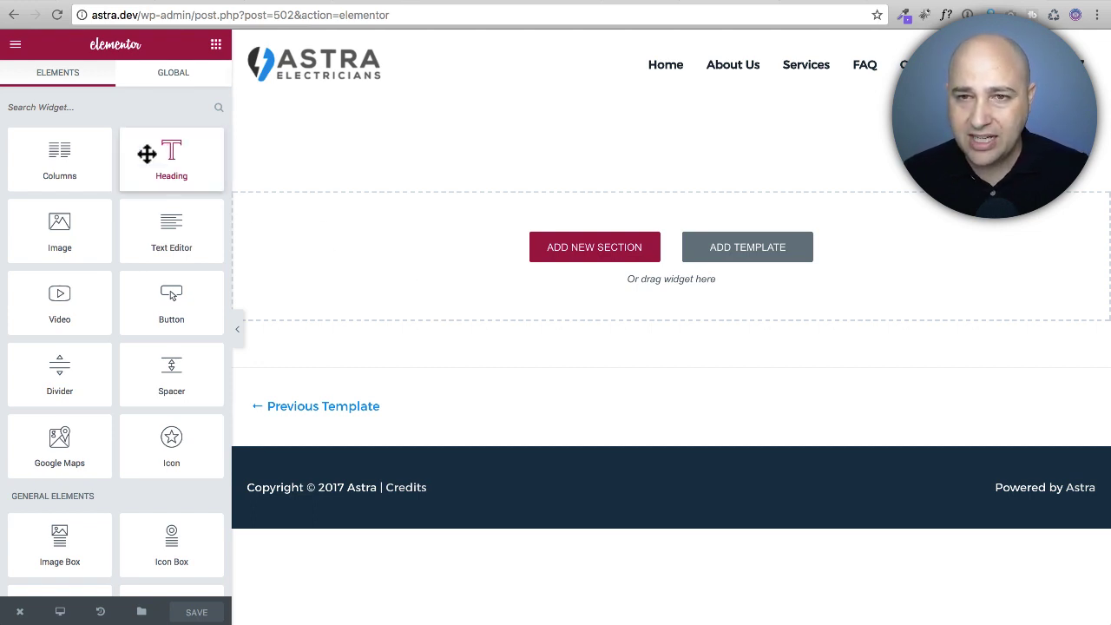
pyautogui.click(15, 47)
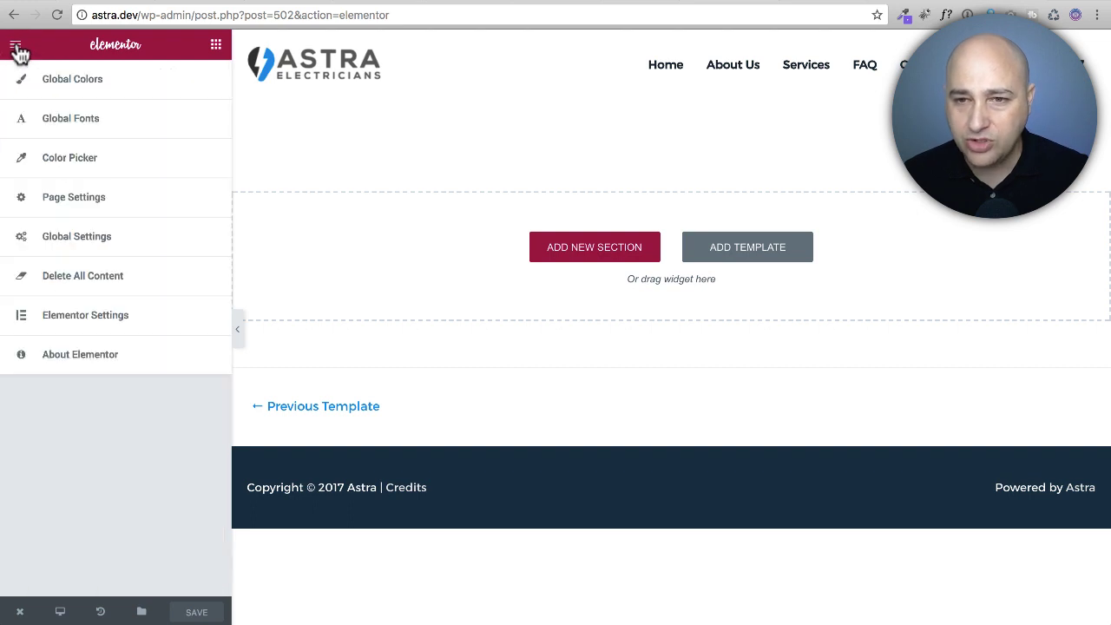
pyautogui.click(81, 196)
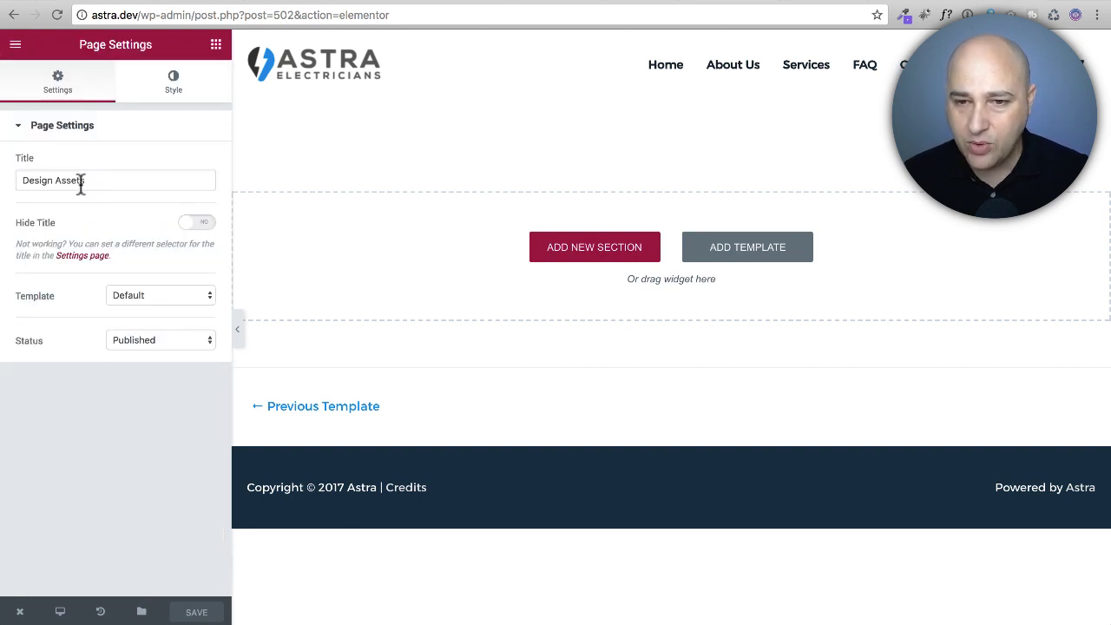
pyautogui.click(149, 296)
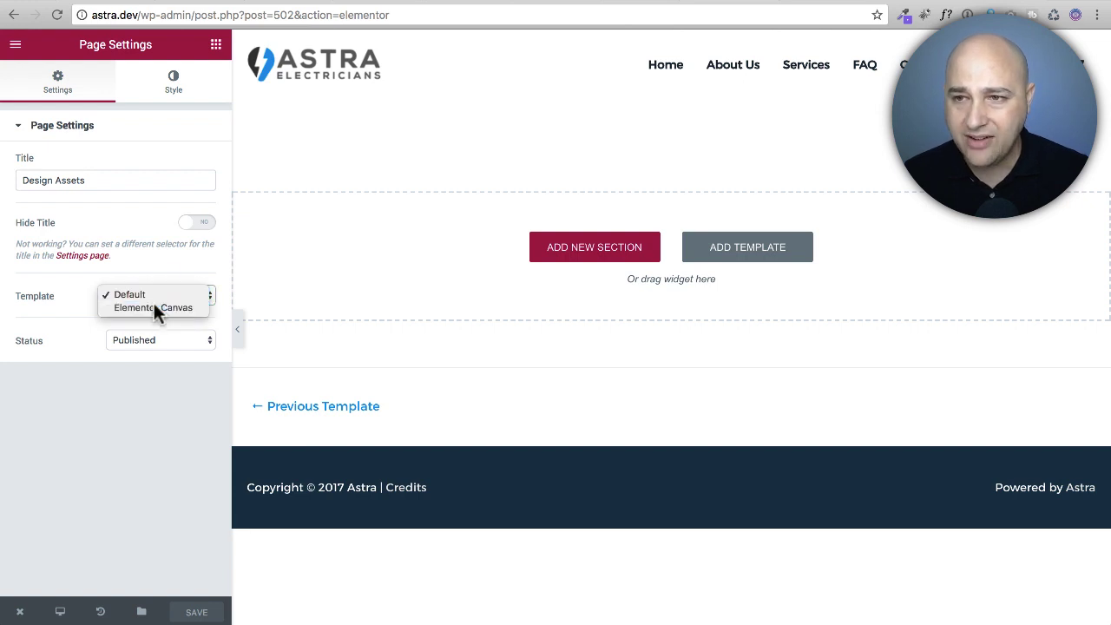
pyautogui.click(154, 308)
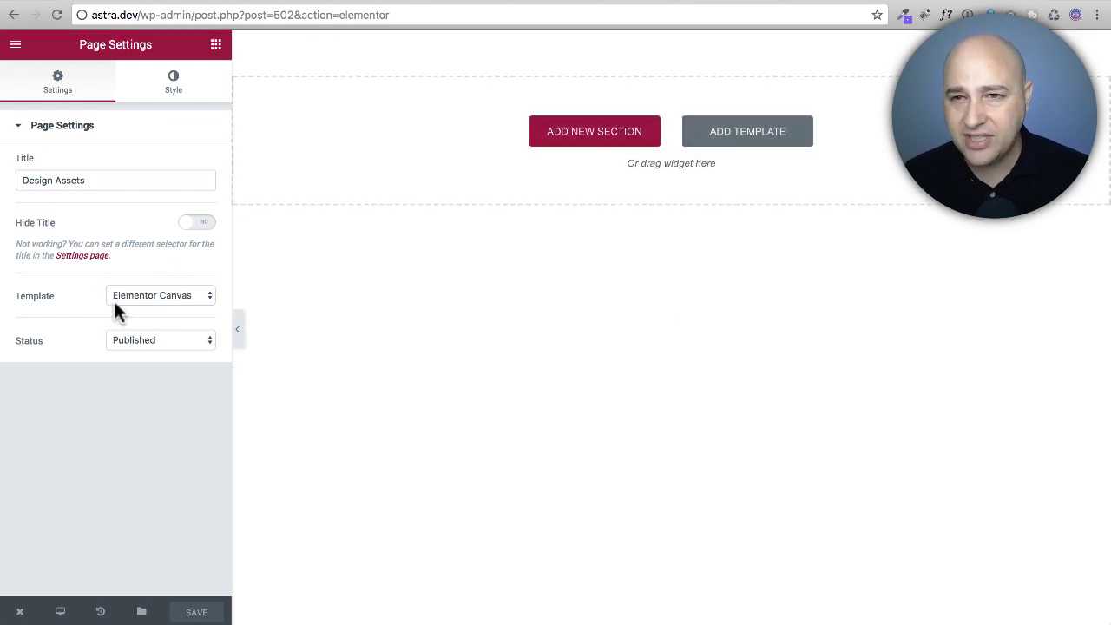
# - Add a Button widget to the empty canvas and center it
pyautogui.click(15, 44)
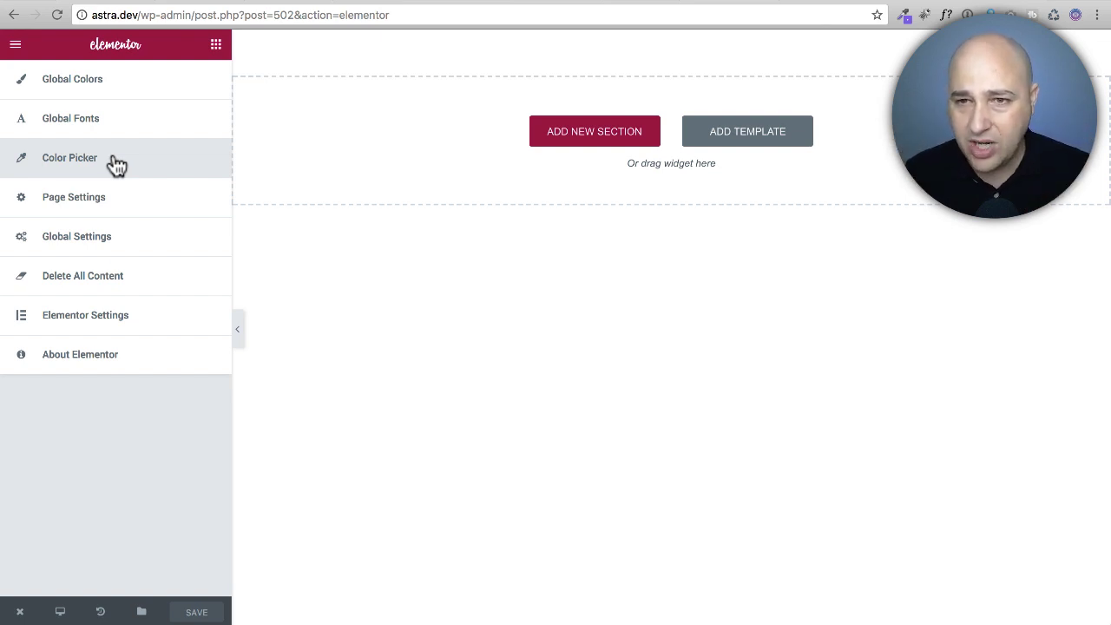
pyautogui.click(216, 46)
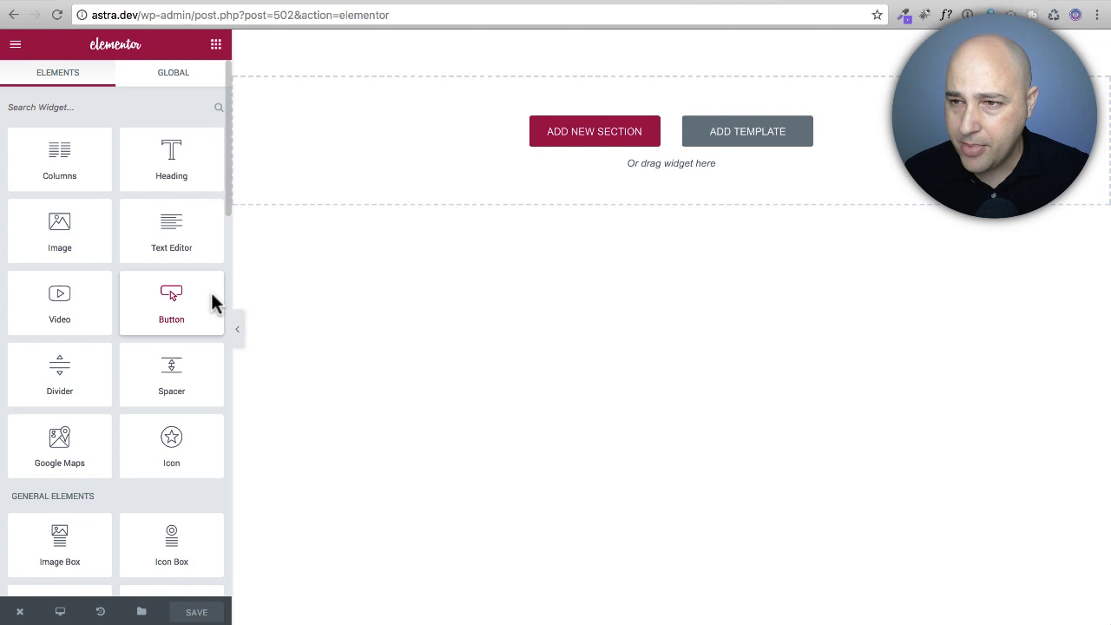
pyautogui.moveTo(213, 303); pyautogui.dragTo(390, 157)
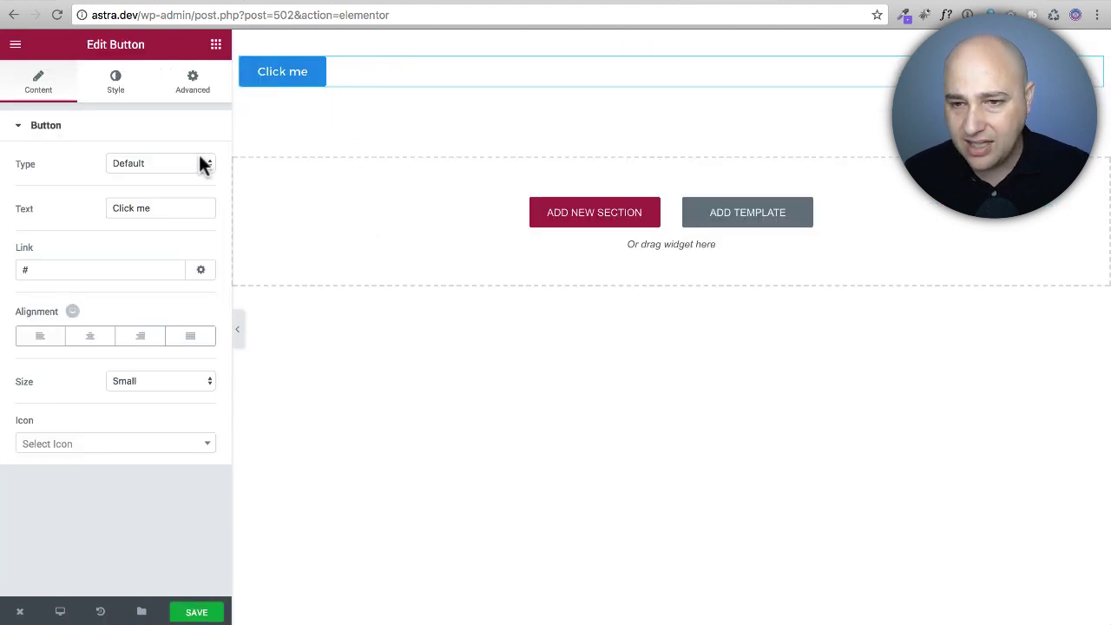
pyautogui.click(94, 340)
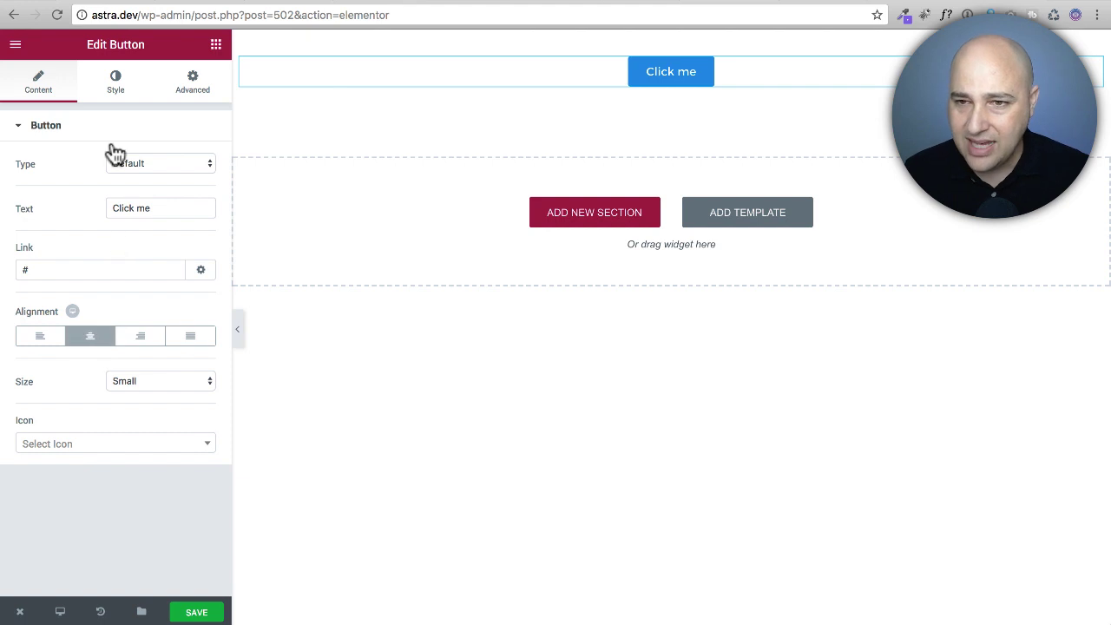
# - Set the button's background color to the purple swatch from the saved palette
pyautogui.click(127, 80)
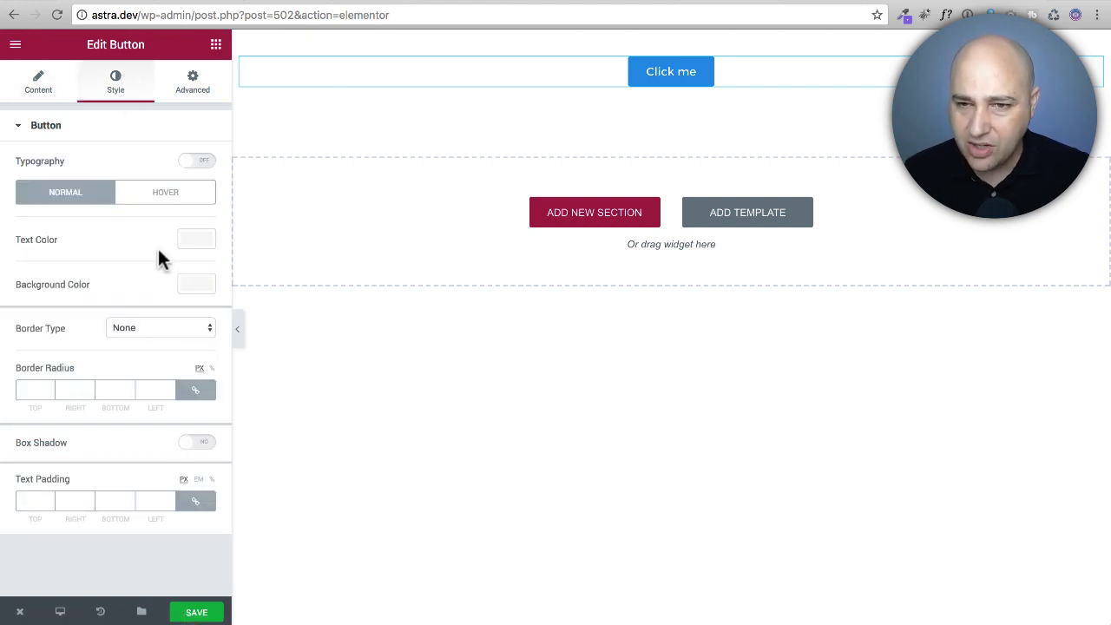
pyautogui.click(201, 287)
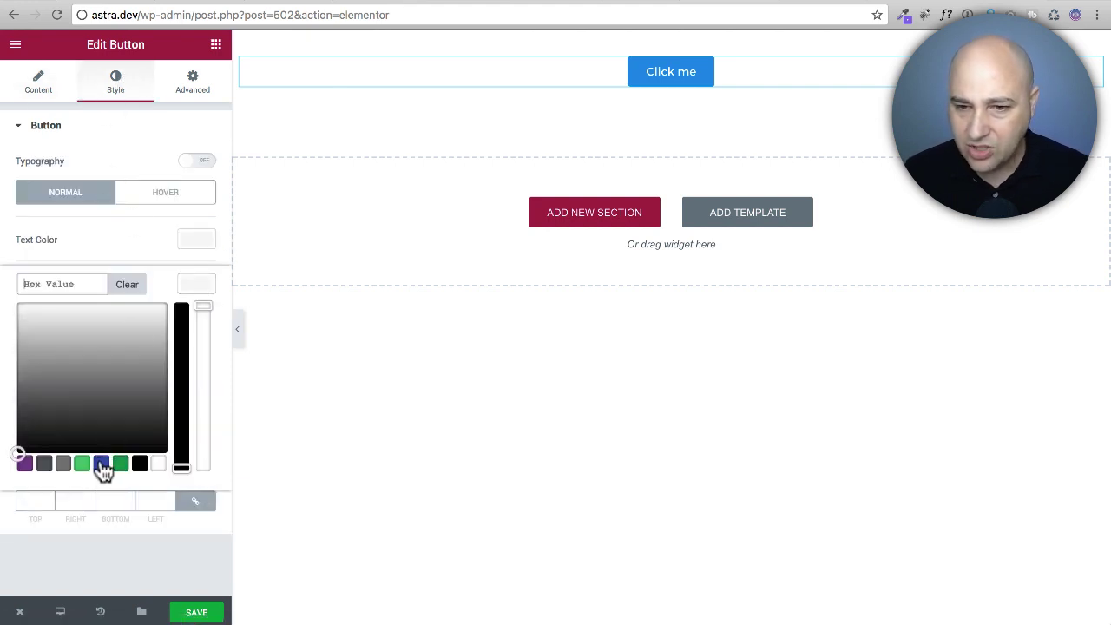
pyautogui.click(25, 466)
pyautogui.click(107, 253)
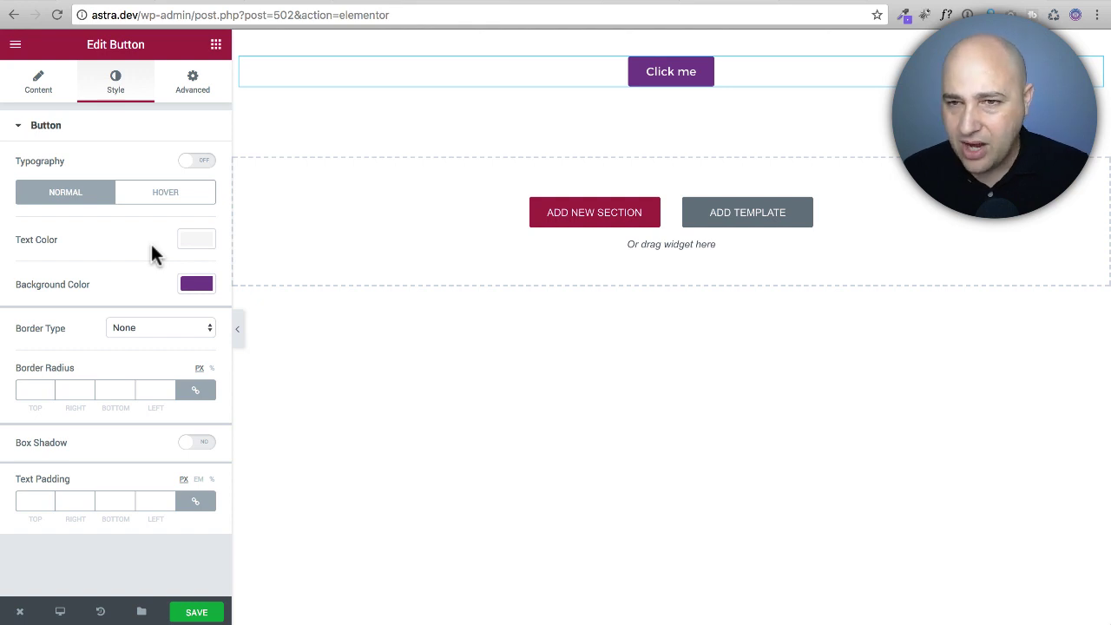
# - Add a Heading widget below the purple button and center it
pyautogui.click(16, 47)
pyautogui.click(211, 48)
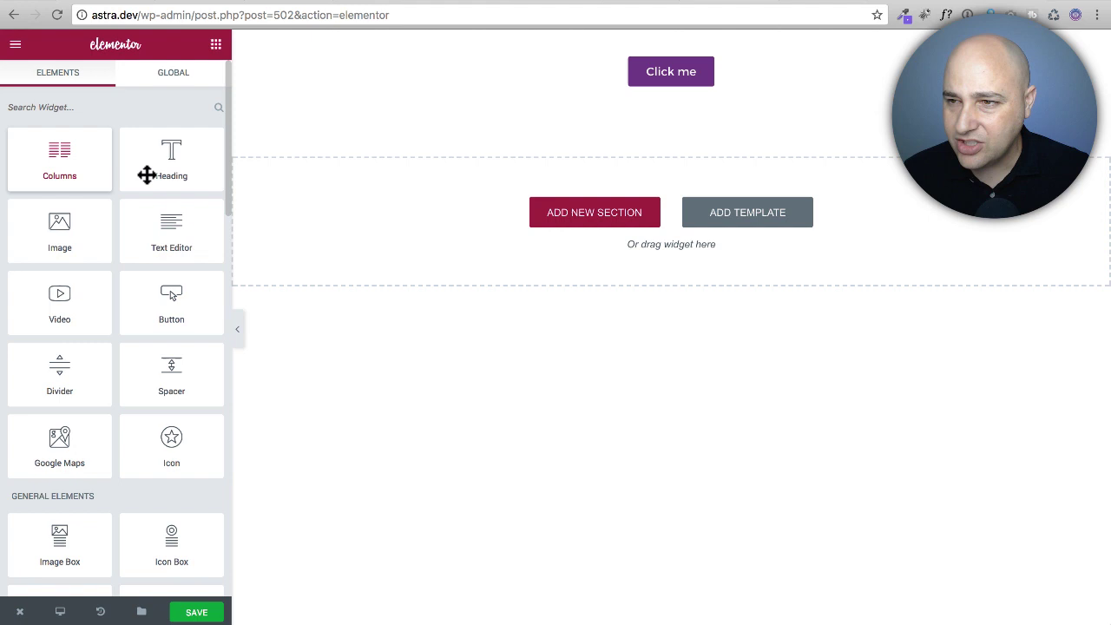
pyautogui.moveTo(144, 173); pyautogui.dragTo(557, 175)
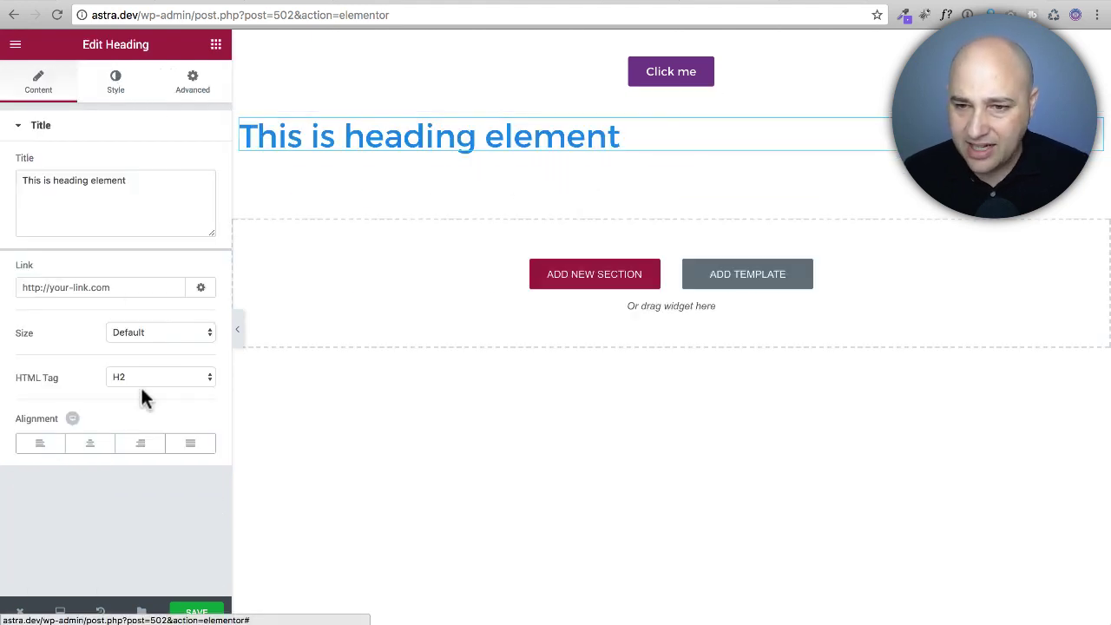
pyautogui.click(91, 444)
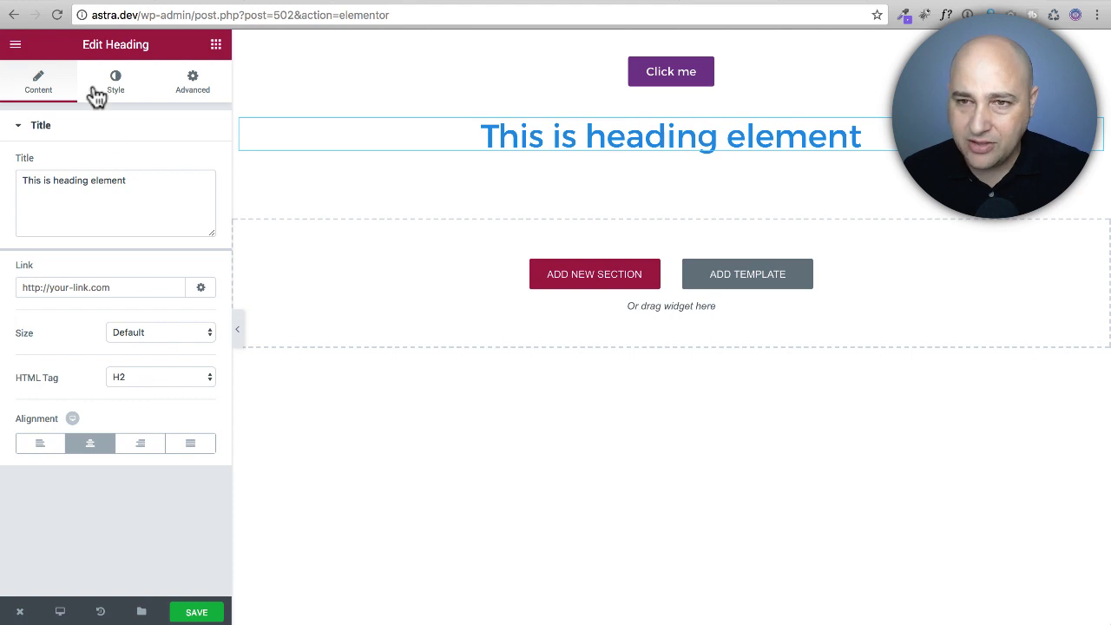
# - Turn on the text shadow for the heading element and save the Design Assets template
pyautogui.click(122, 78)
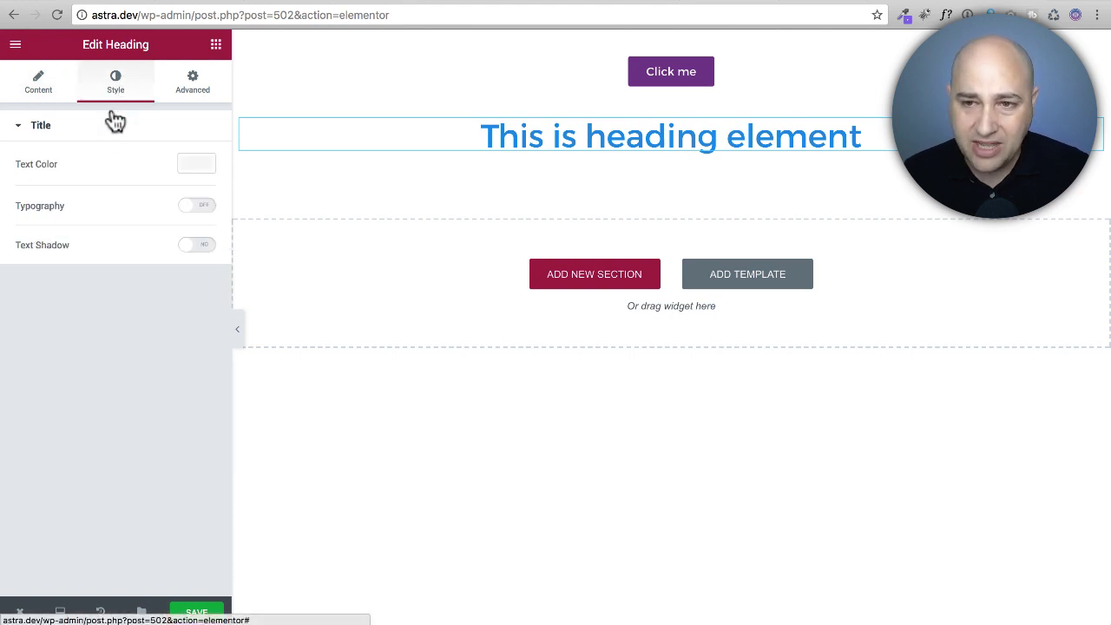
pyautogui.click(208, 247)
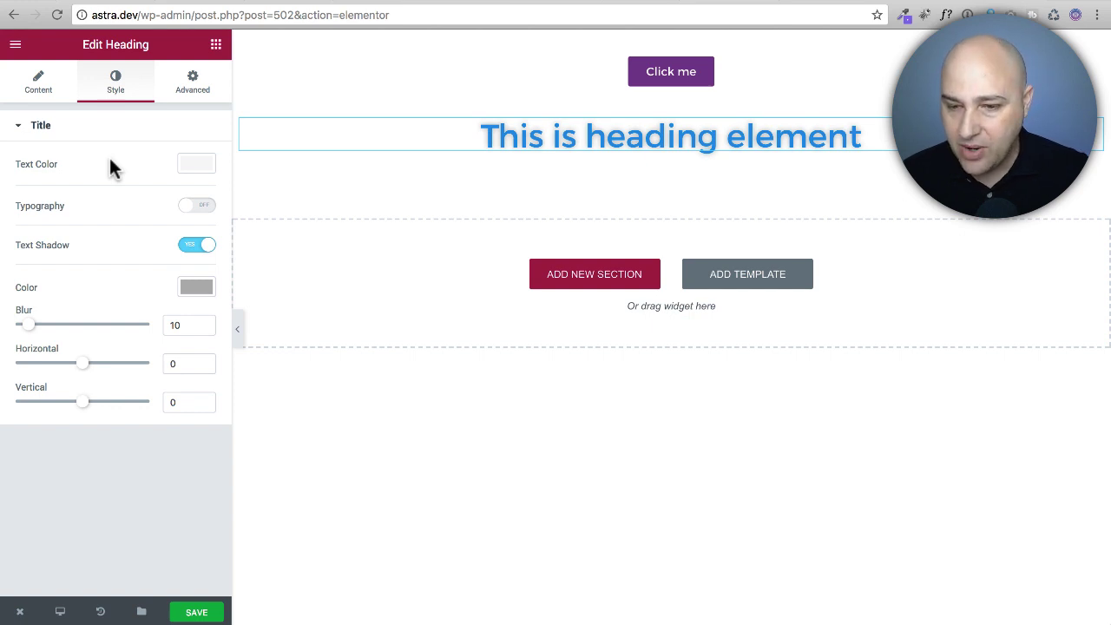
pyautogui.click(195, 611)
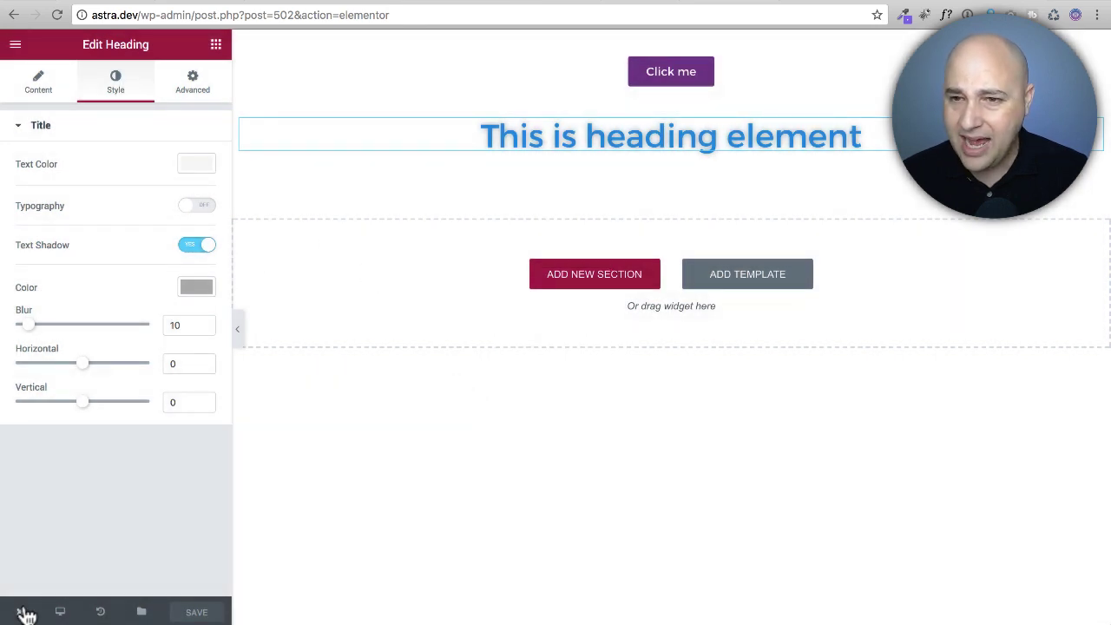
# - Return to the WordPress dashboard and publish a new page titled "Services Page"
pyautogui.moveTo(26, 614)
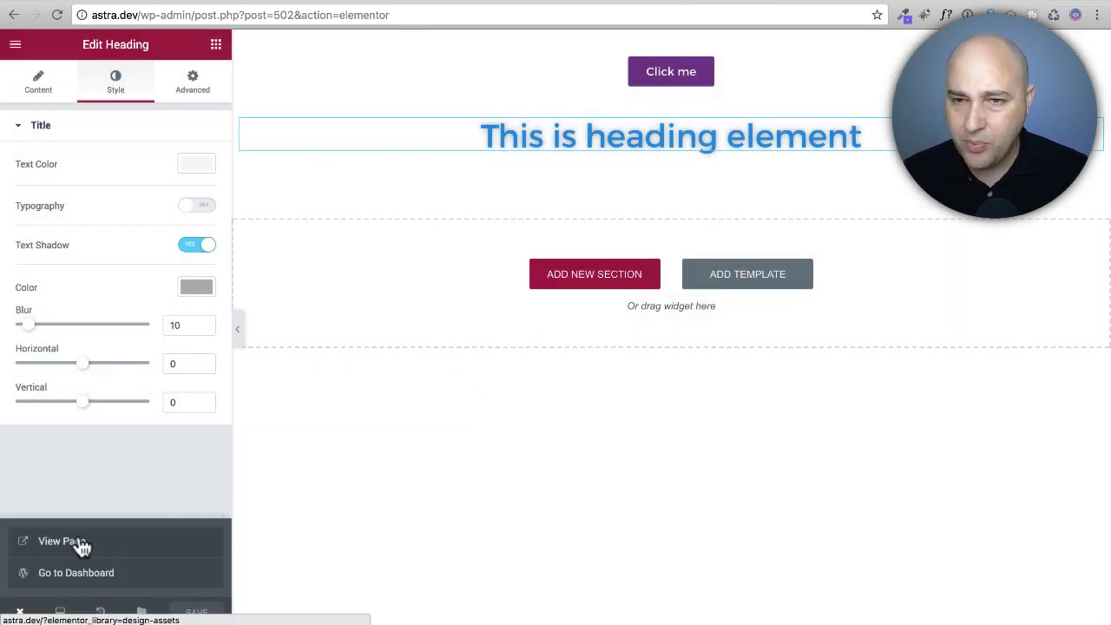
pyautogui.click(84, 570)
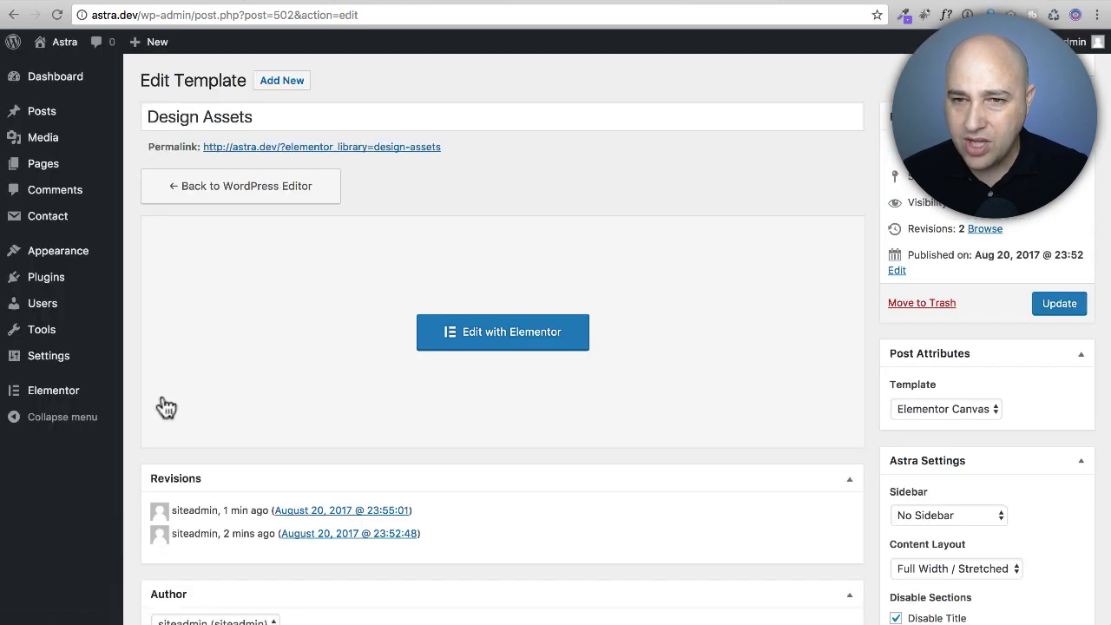
pyautogui.click(54, 166)
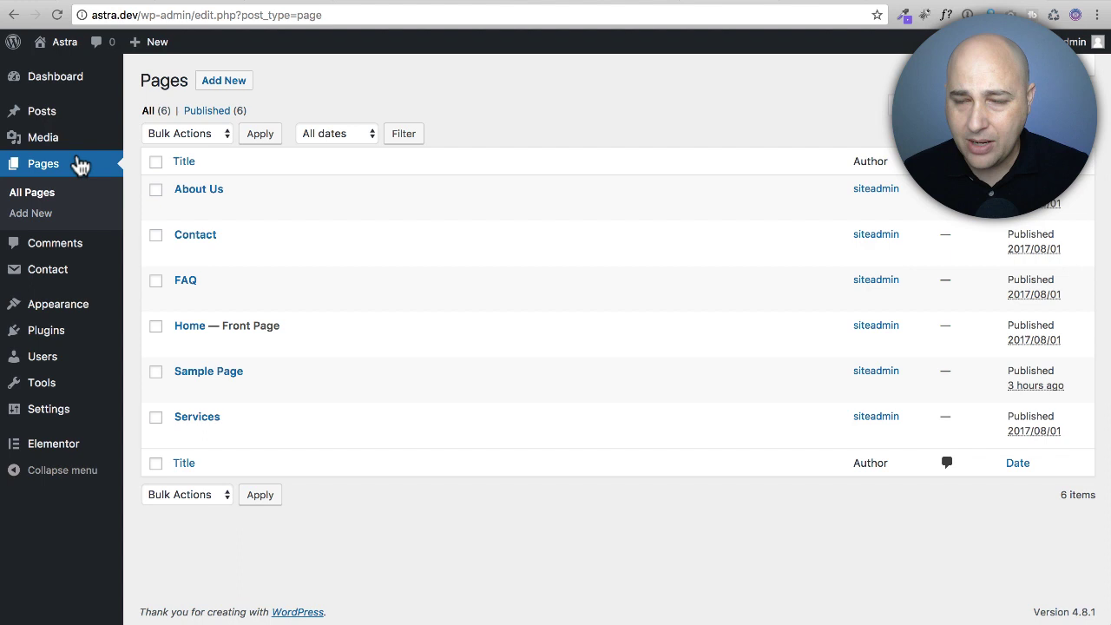
pyautogui.click(223, 81)
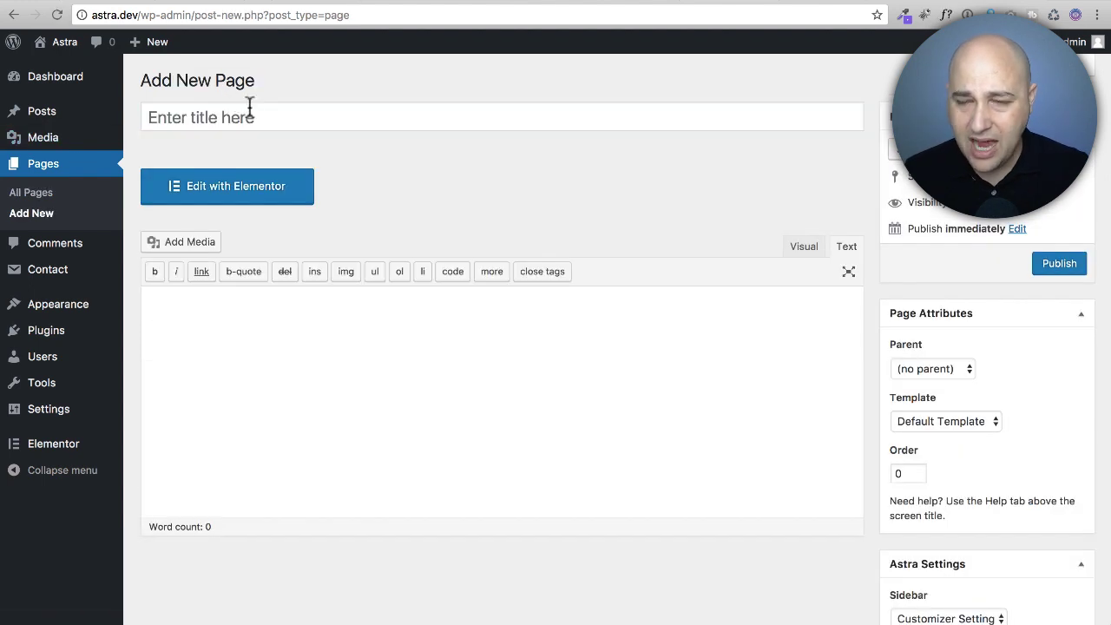
pyautogui.click(253, 111)
pyautogui.write('Services Page')
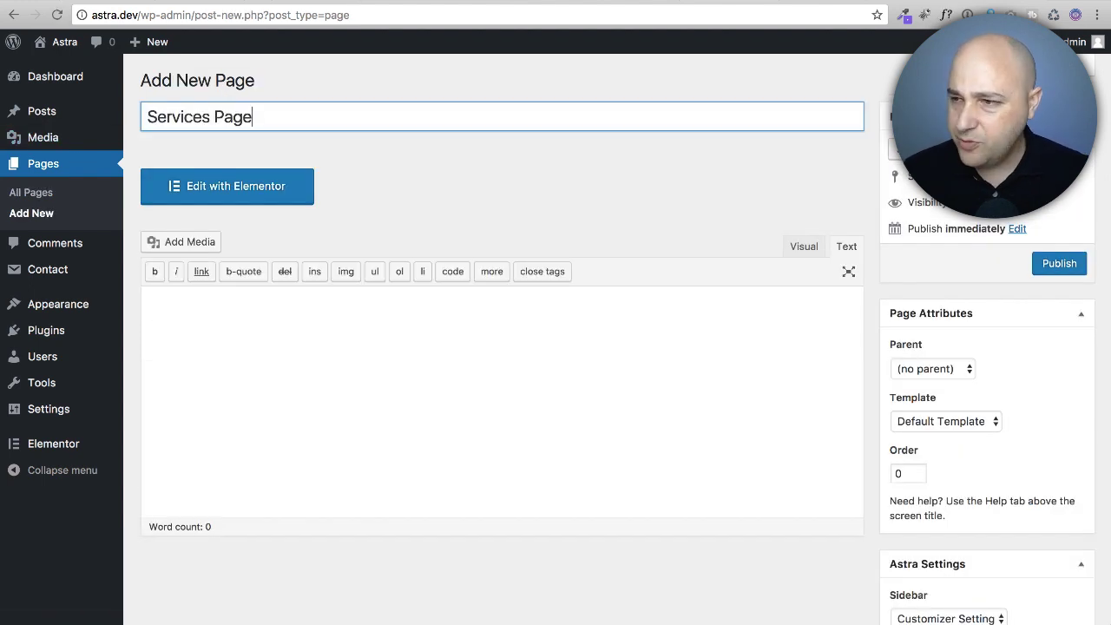
pyautogui.click(1059, 263)
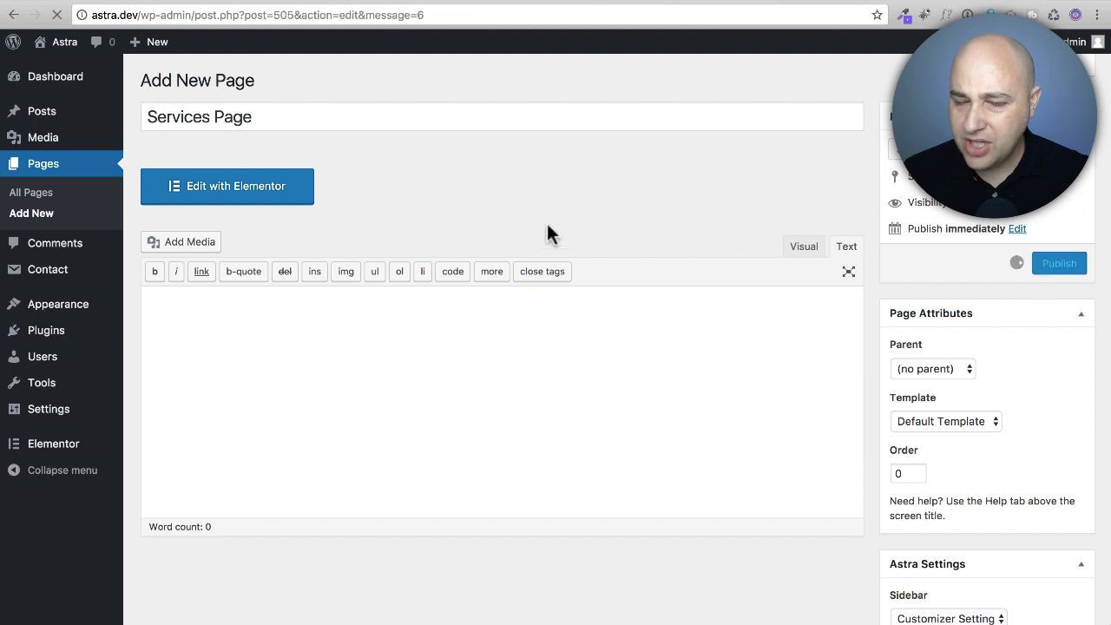
# - Edit the new page with Elementor, insert the saved Design Assets template, and save the page
pyautogui.click(236, 246)
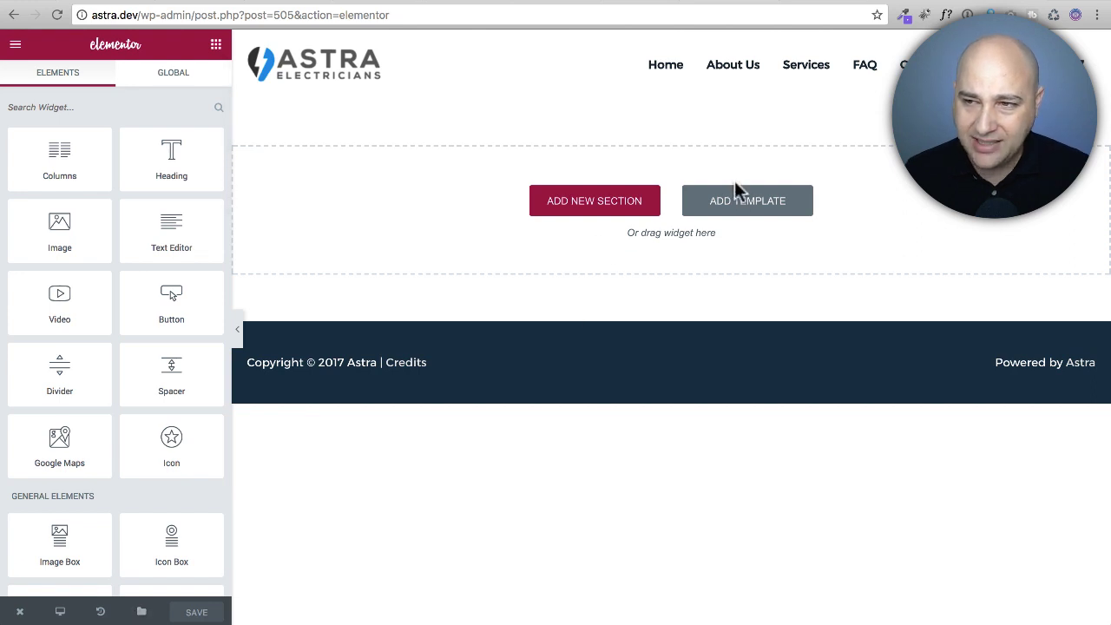
pyautogui.click(739, 204)
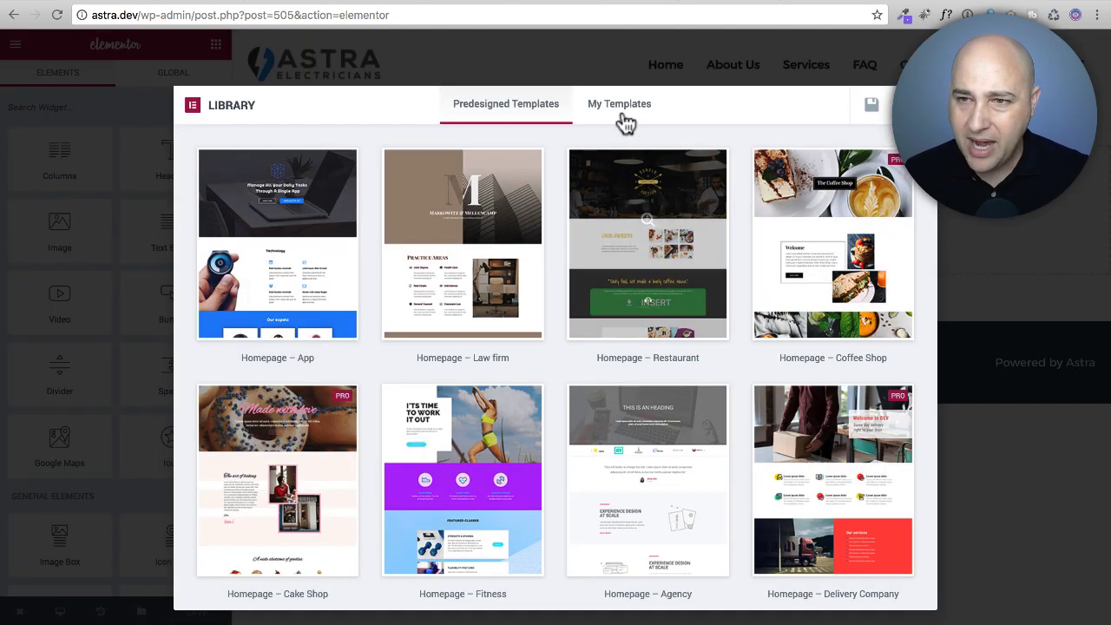
pyautogui.click(613, 108)
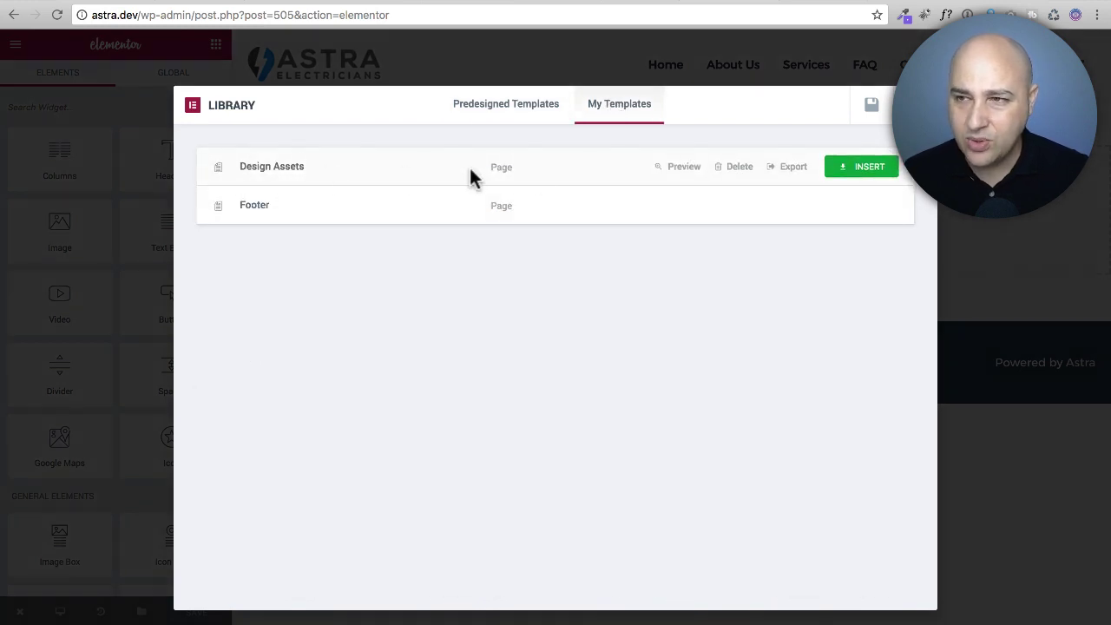
pyautogui.click(857, 167)
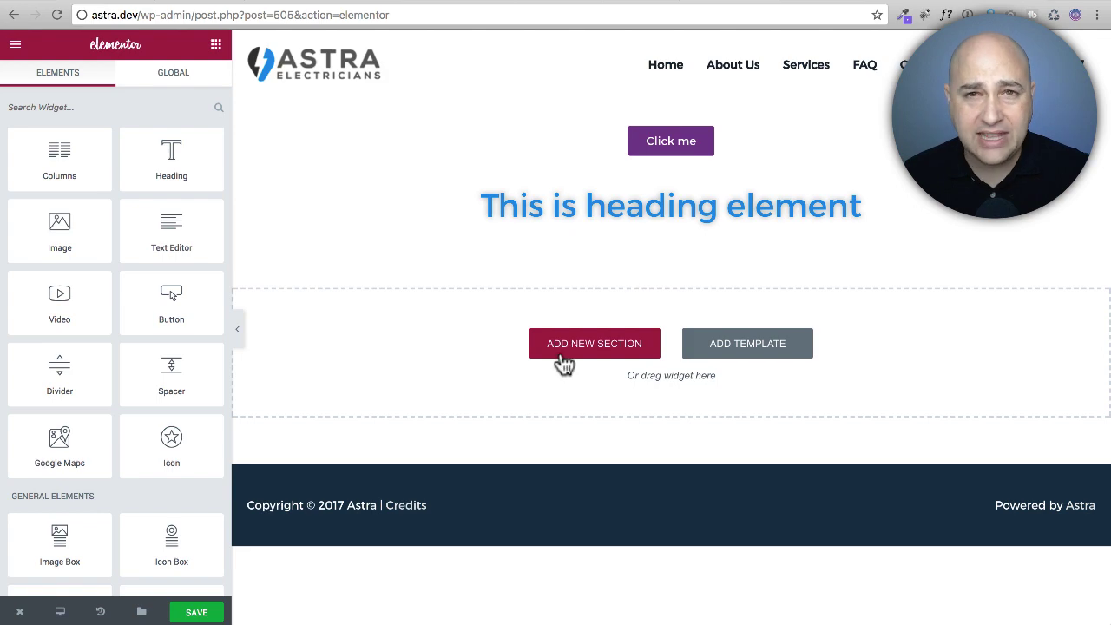
pyautogui.click(192, 612)
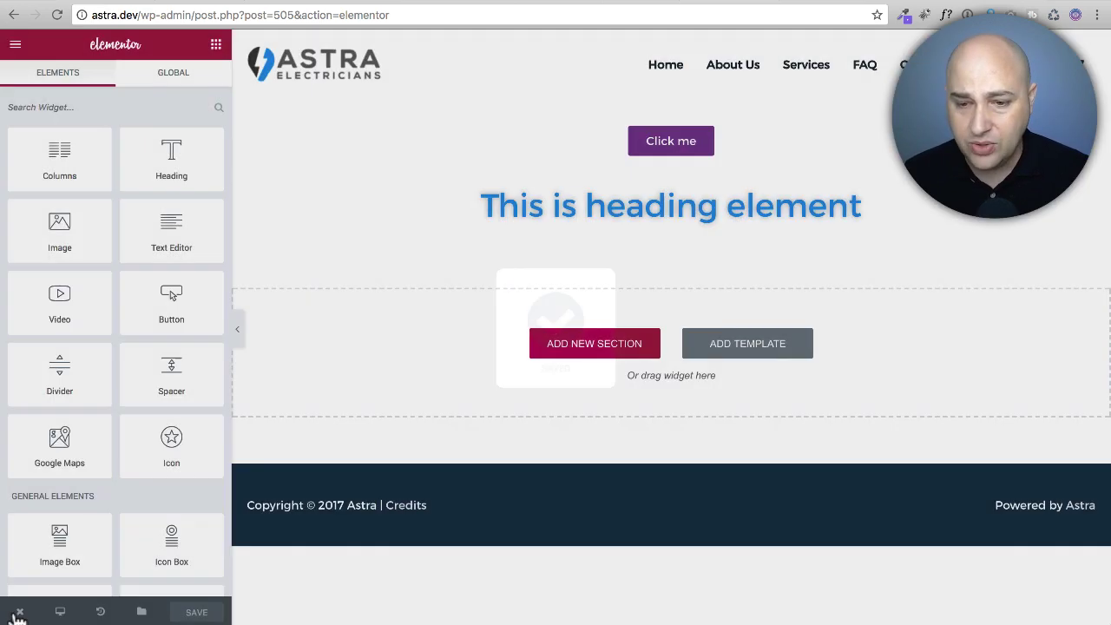
# - Go back to the WordPress dashboard and activate the Elementor Pro plugin
pyautogui.click(19, 612)
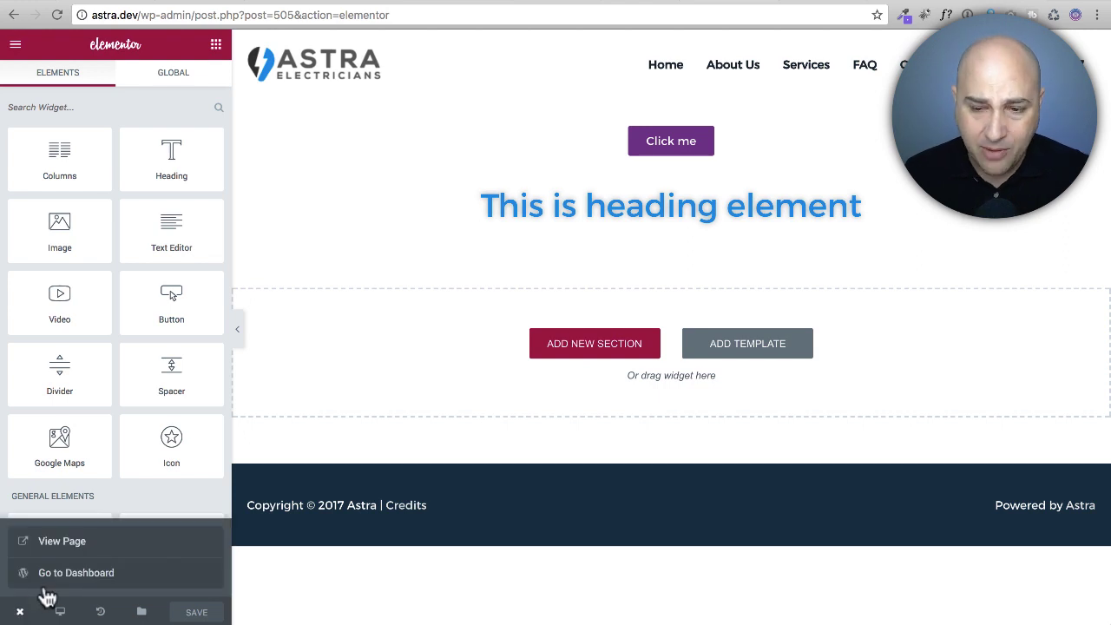
pyautogui.click(64, 579)
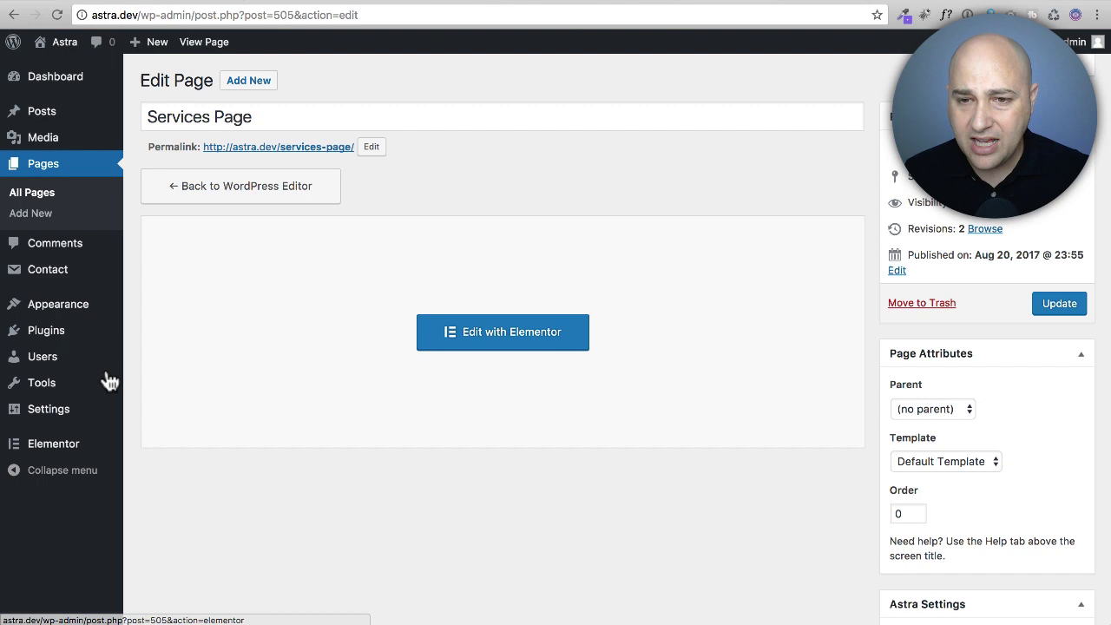
pyautogui.click(71, 336)
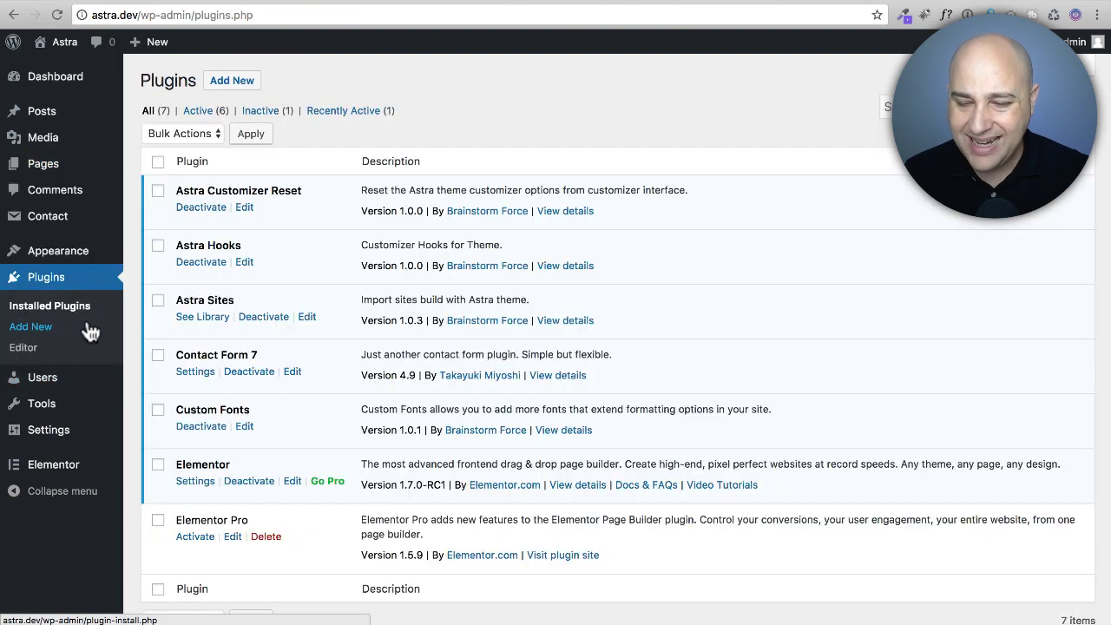
pyautogui.click(195, 538)
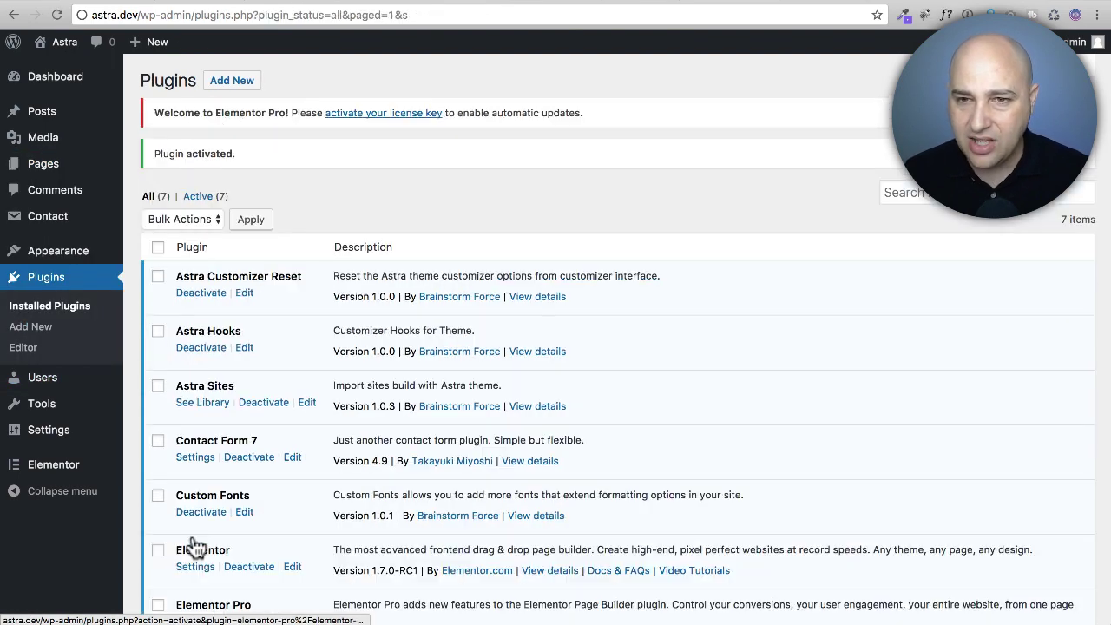
# - Reopen Services Page from the pages list for editing with Elementor
pyautogui.moveTo(47, 148)
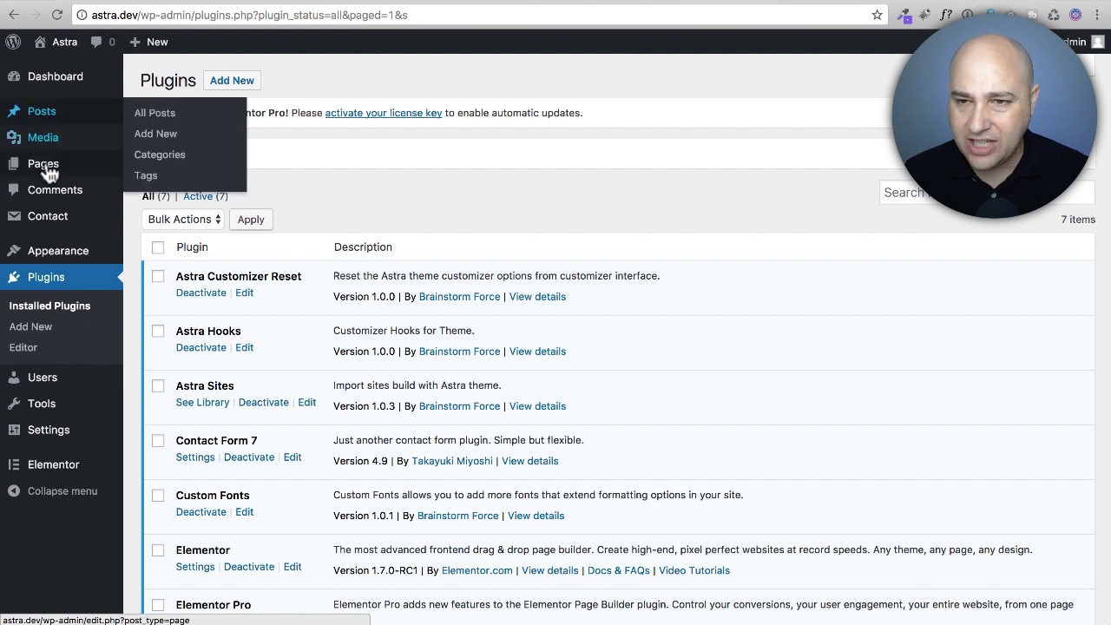
pyautogui.click(48, 167)
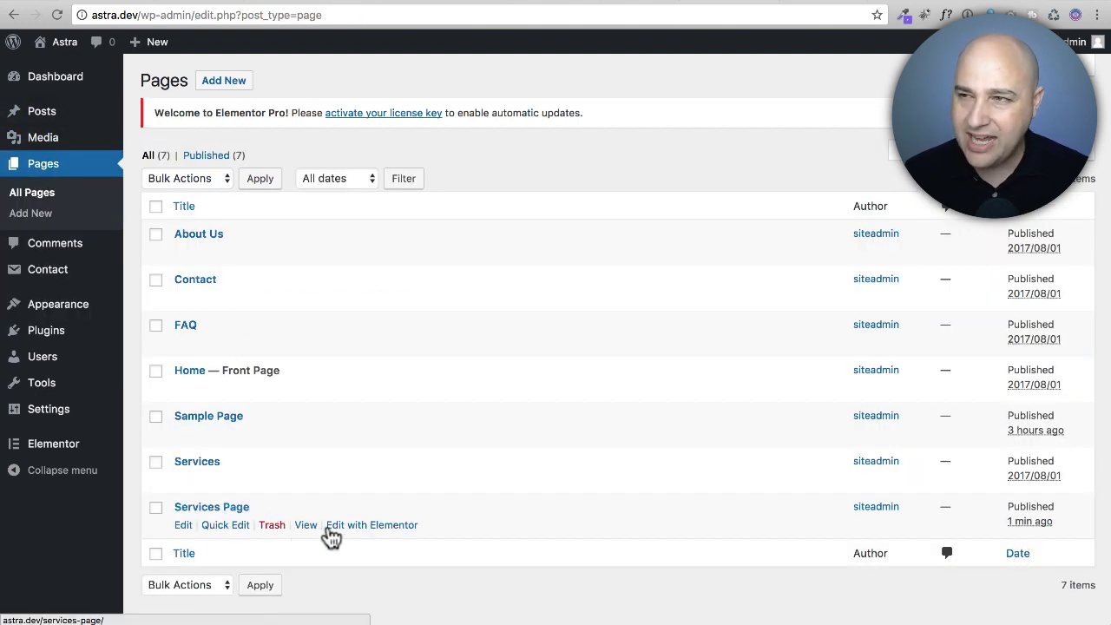
pyautogui.click(363, 527)
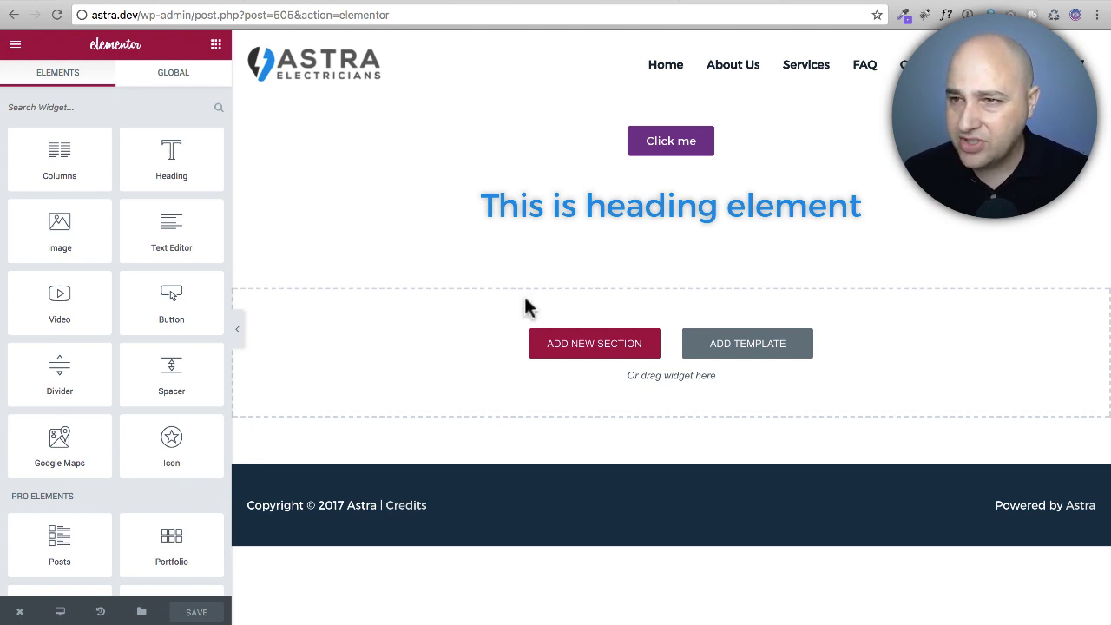
# - Save the purple "Click me" button as a global widget named "Default Button"
pyautogui.click(752, 153)
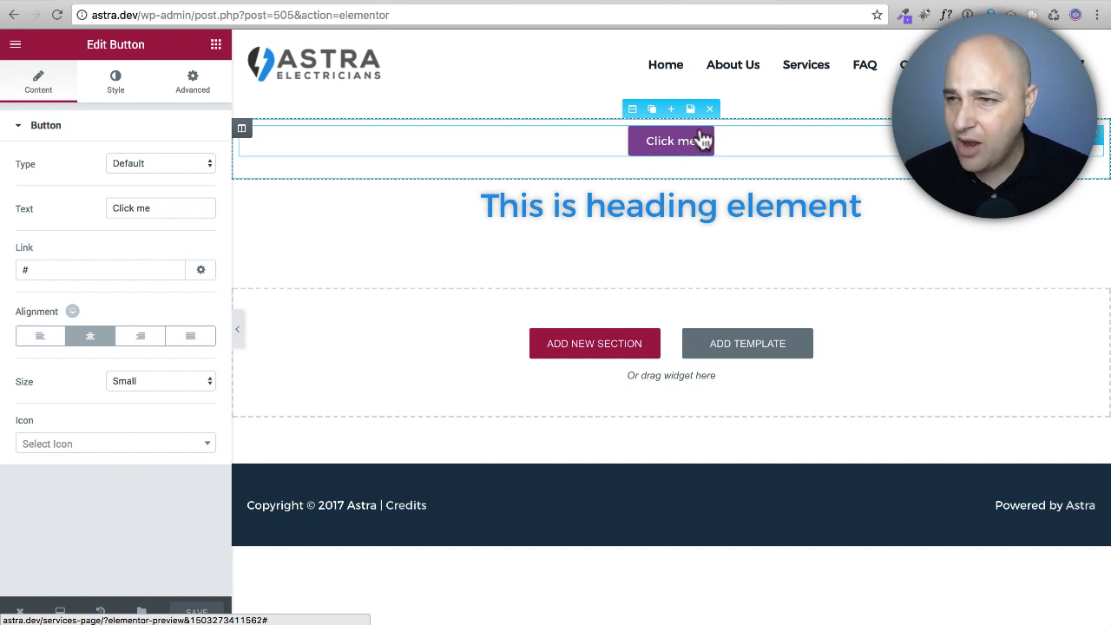
pyautogui.click(549, 154)
pyautogui.click(596, 145)
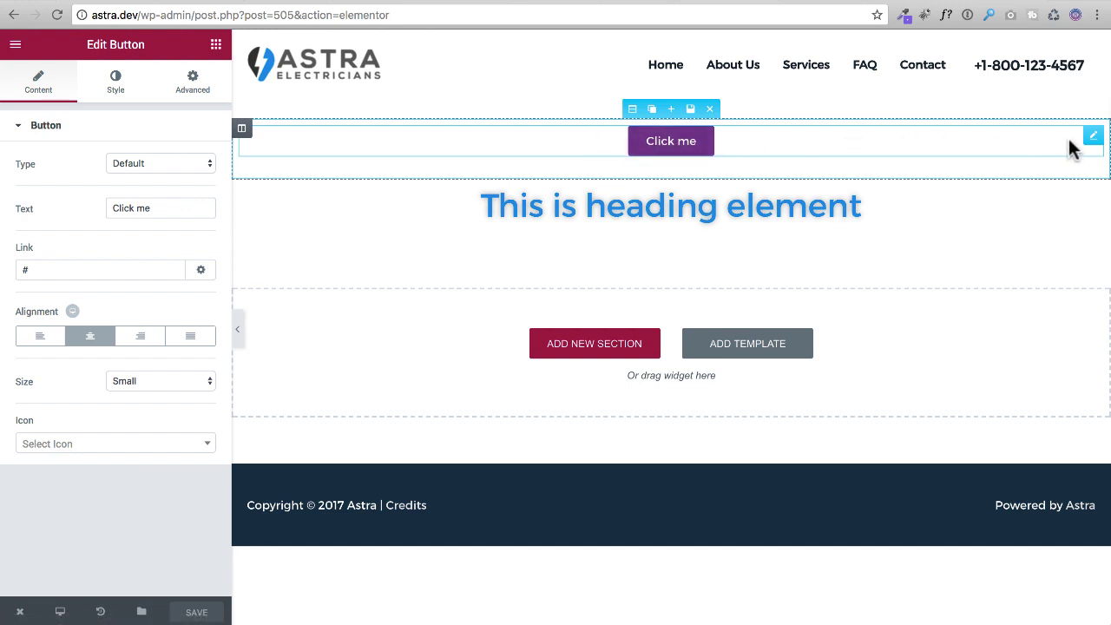
pyautogui.moveTo(1086, 142)
pyautogui.click(1054, 137)
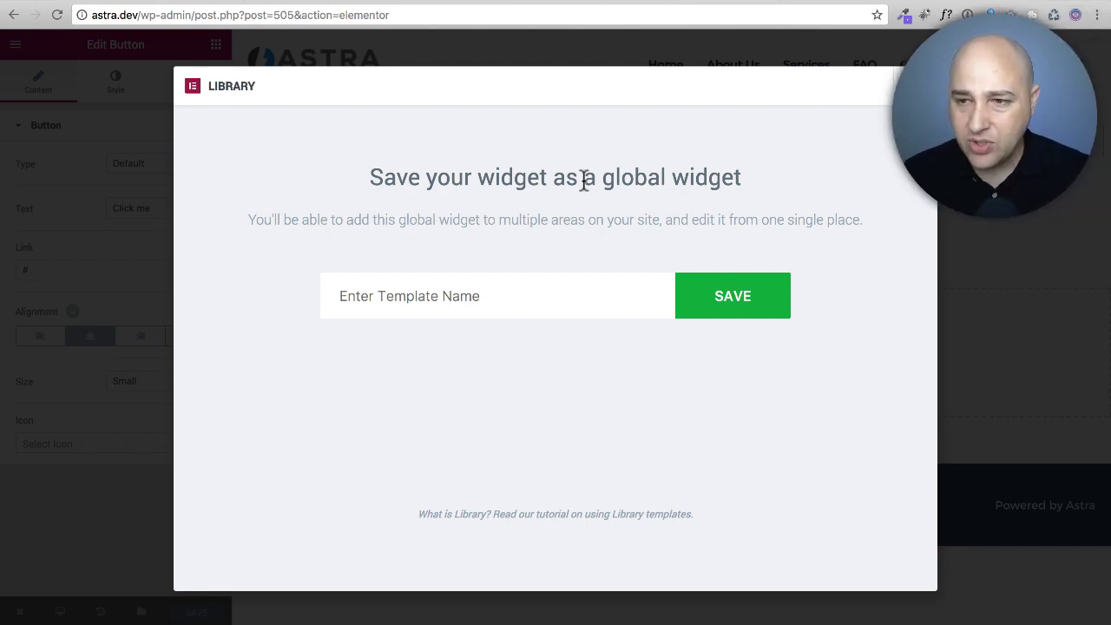
pyautogui.click(441, 286)
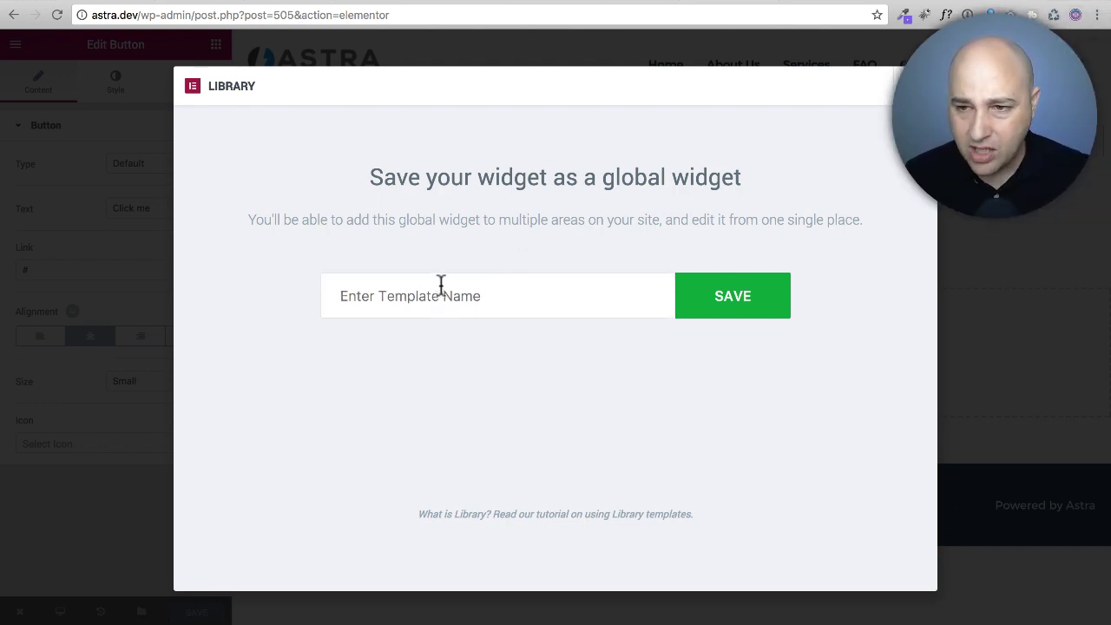
pyautogui.write('Default Button')
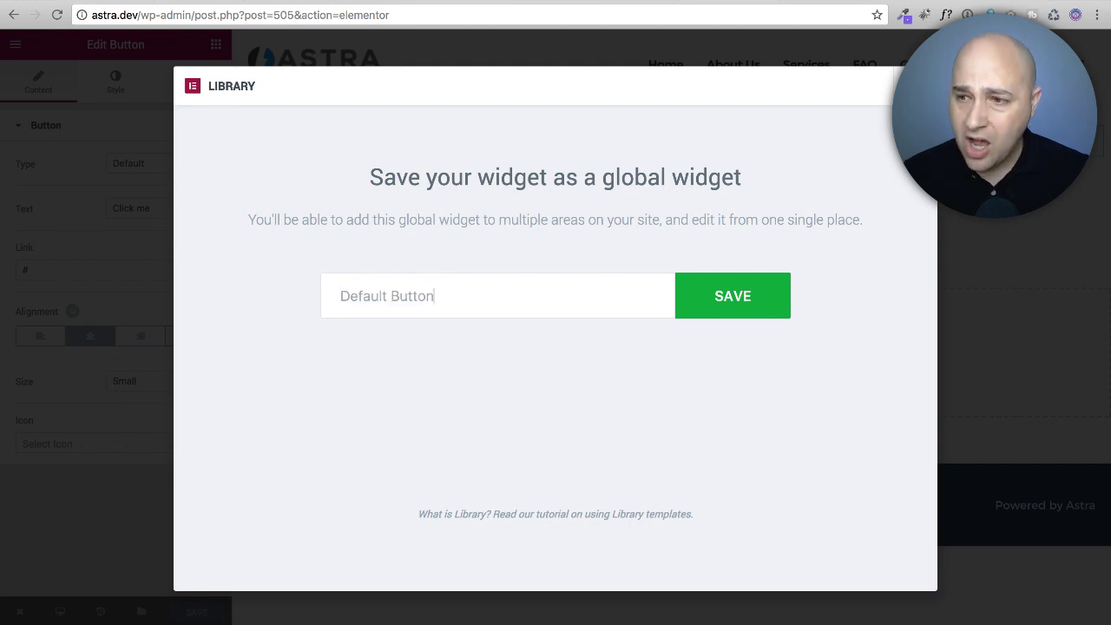
pyautogui.click(730, 302)
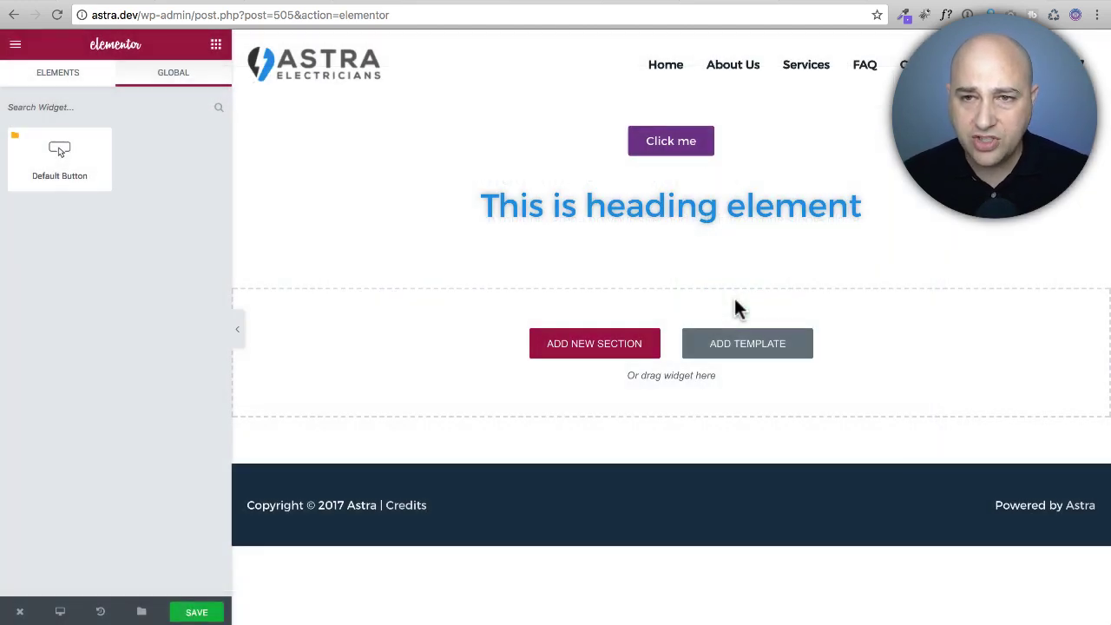
# - Add the Default Button global widget below the heading and unlink this copy into a regular widget
pyautogui.click(73, 87)
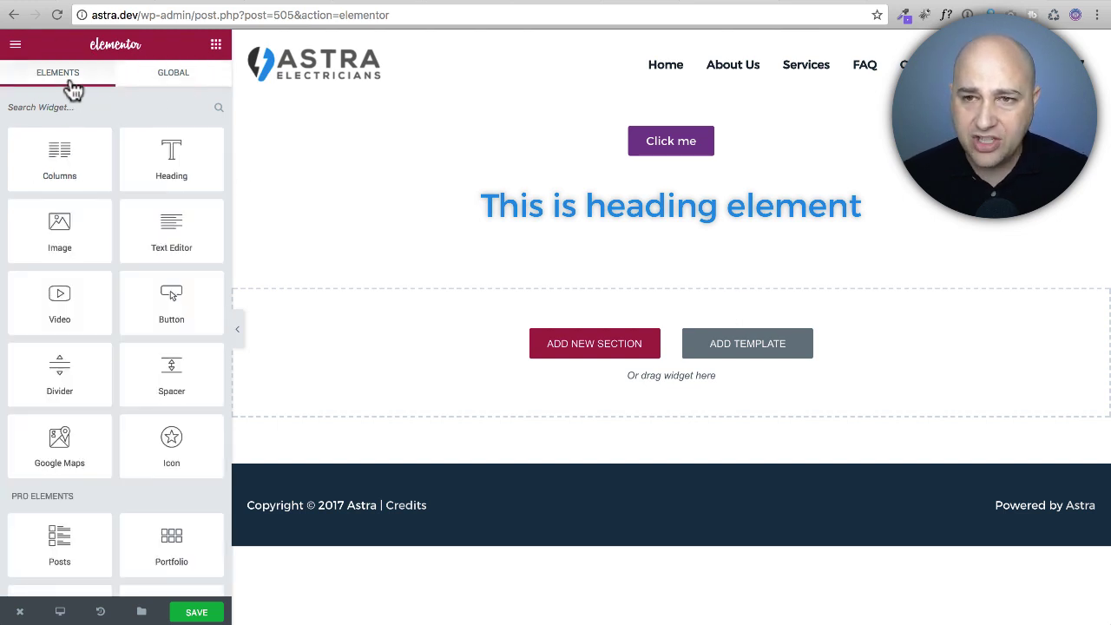
pyautogui.click(191, 76)
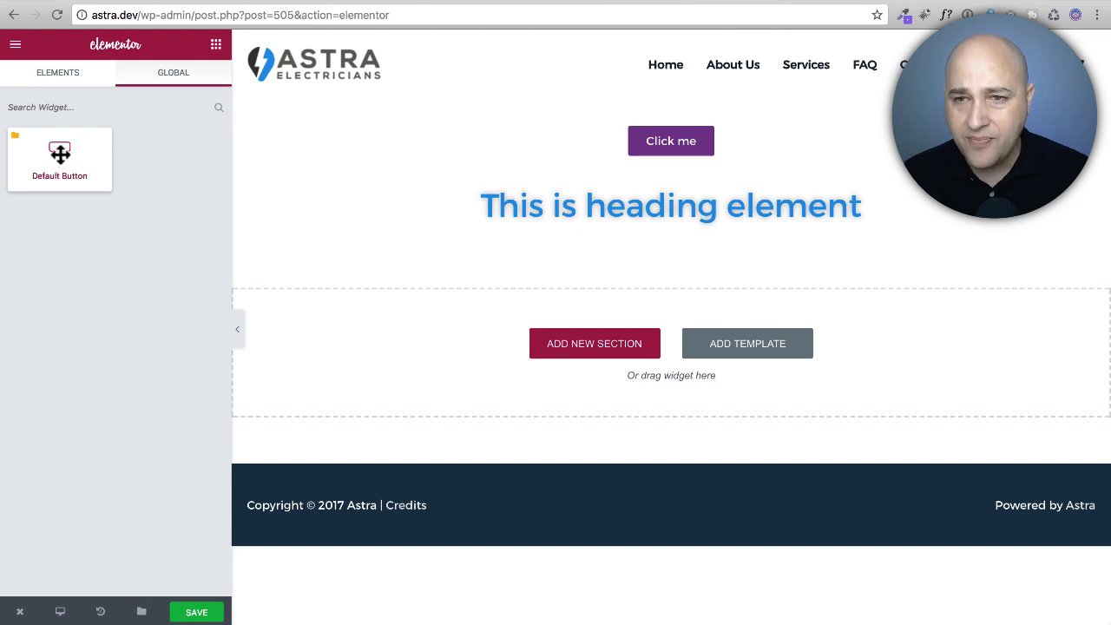
pyautogui.moveTo(60, 154); pyautogui.dragTo(433, 336)
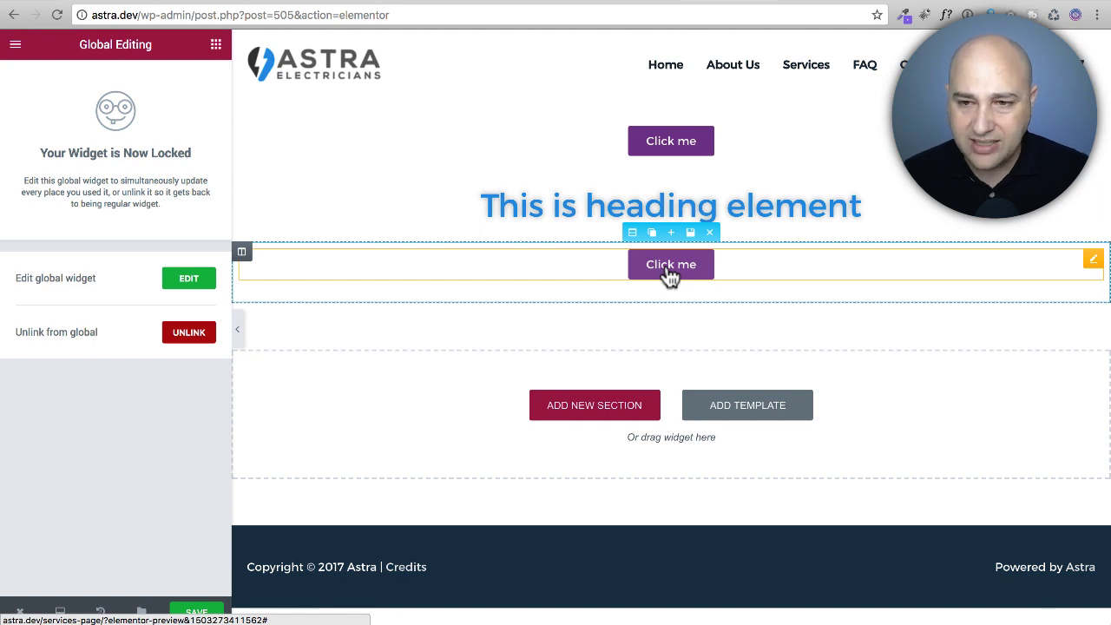
pyautogui.click(188, 336)
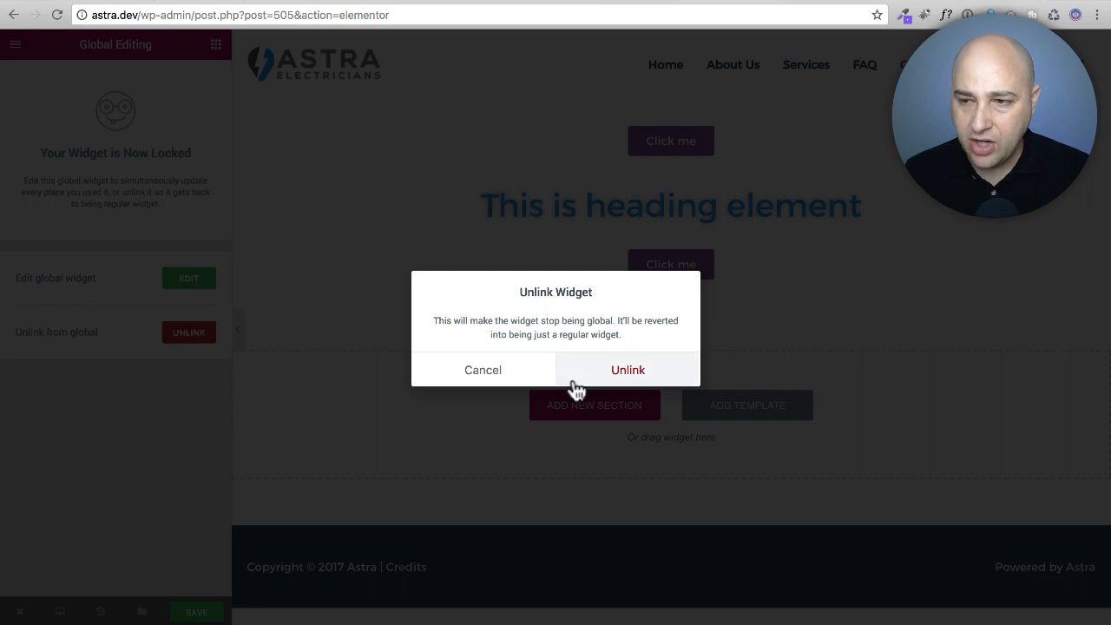
pyautogui.click(599, 380)
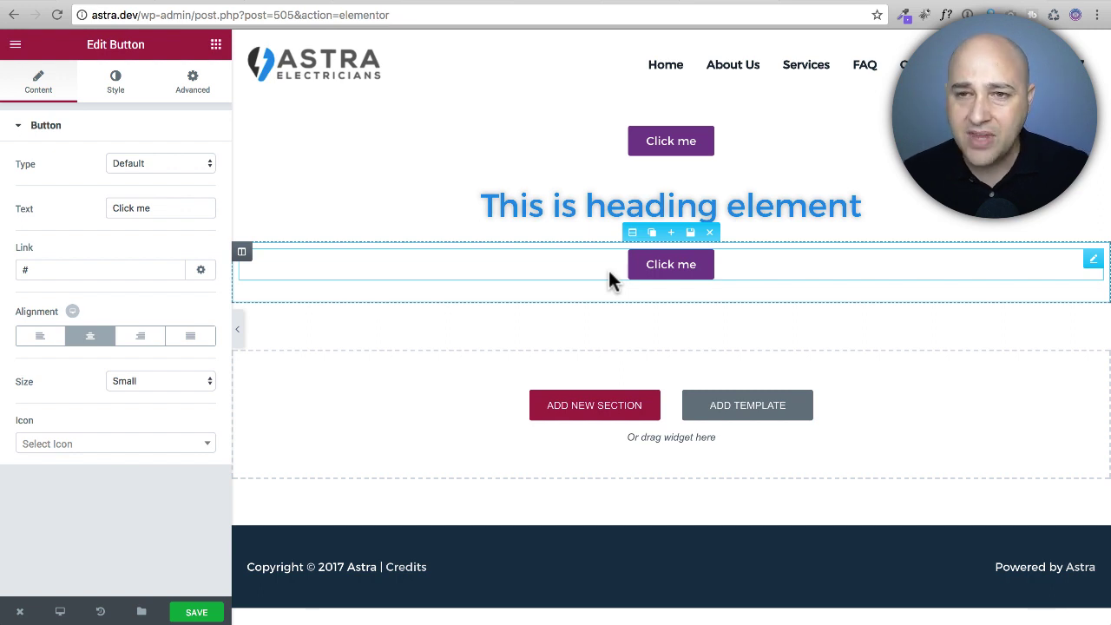
# - Show the advanced settings of the button below the heading and activate its CSS Classes field
pyautogui.click(14, 46)
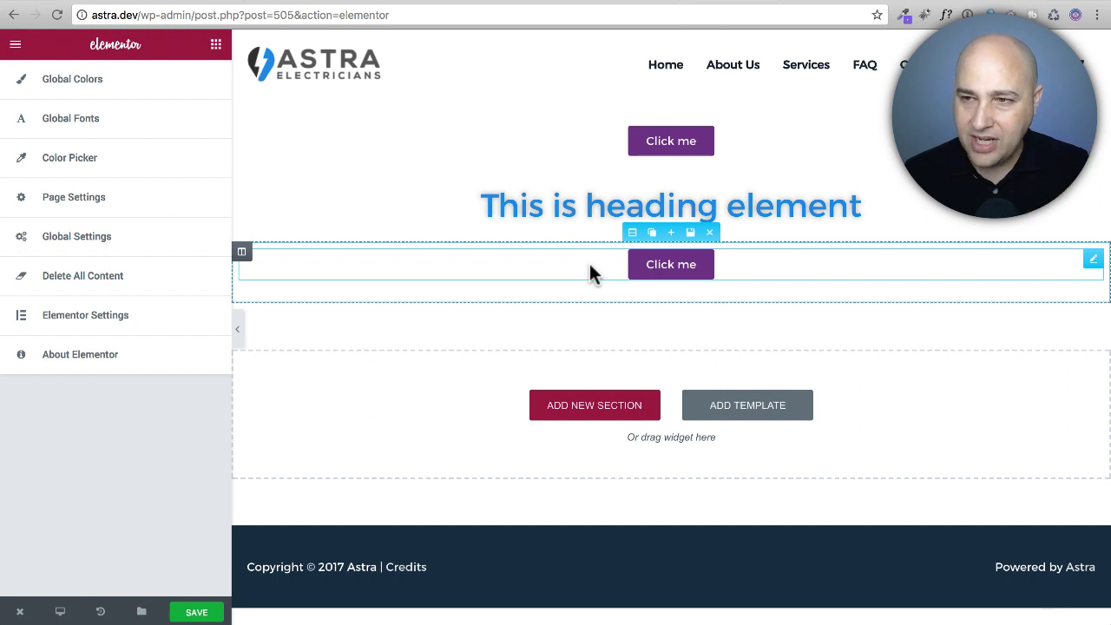
pyautogui.click(602, 267)
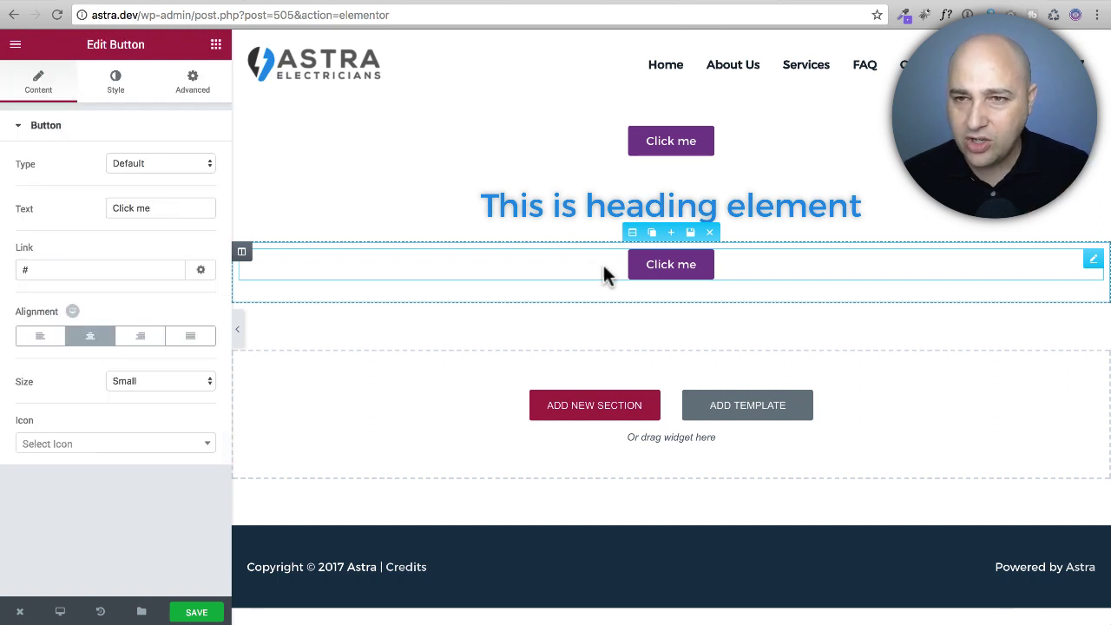
pyautogui.click(192, 87)
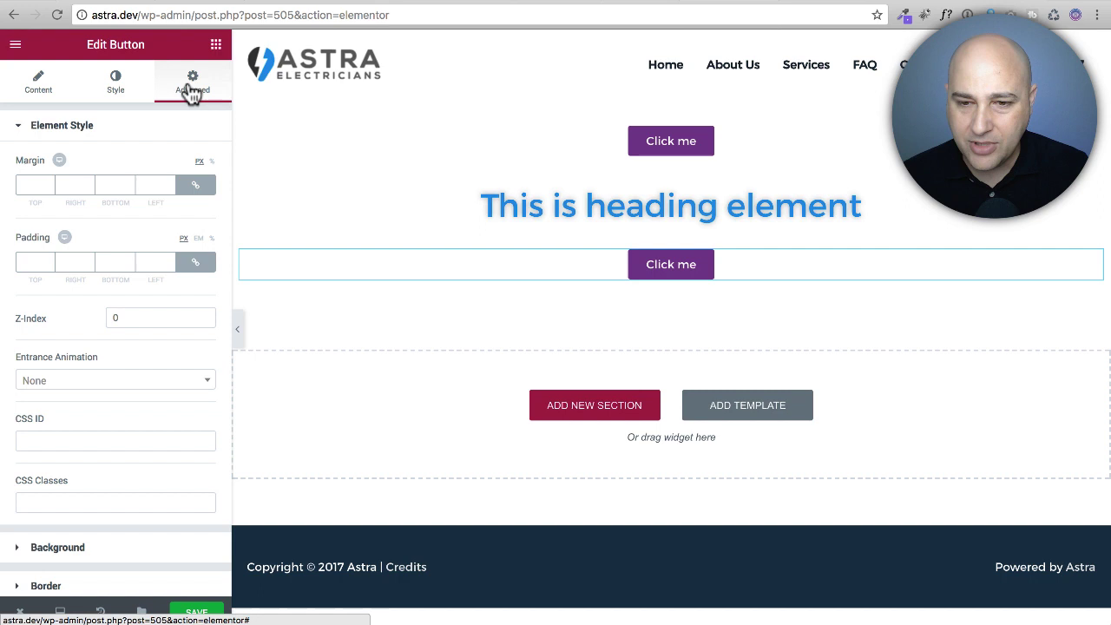
pyautogui.scroll(-2, 148, 178)
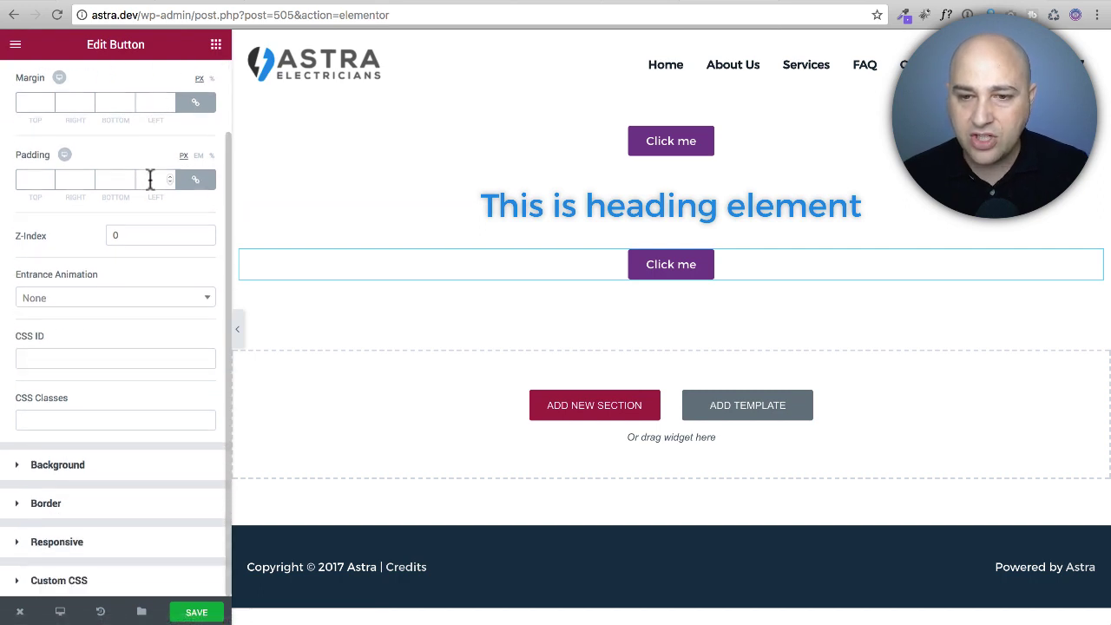
pyautogui.click(81, 420)
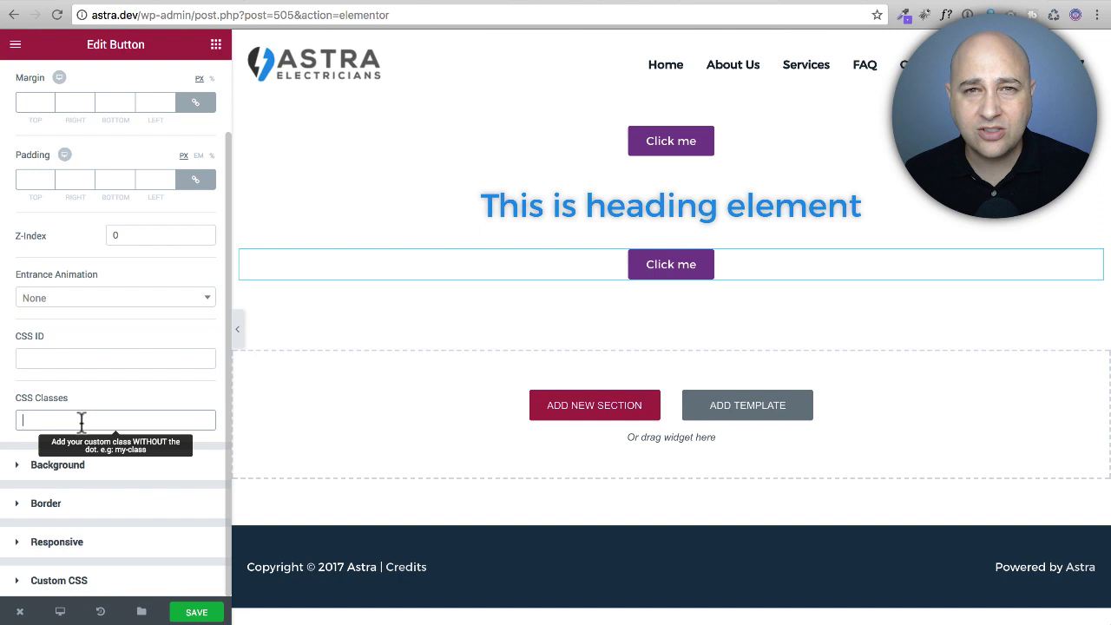
pyautogui.click(81, 421)
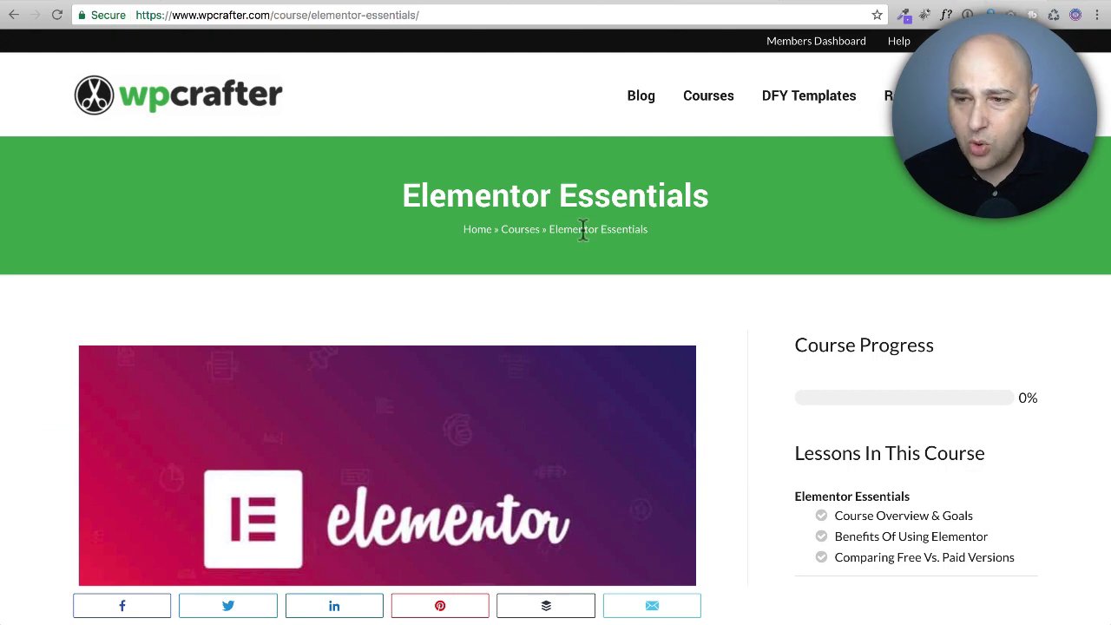
# - Look through the pricing and lesson list on the Elementor Essentials course page, and switch back to the Astra home page in the Elementor editor
pyautogui.scroll(-5, 578, 231)
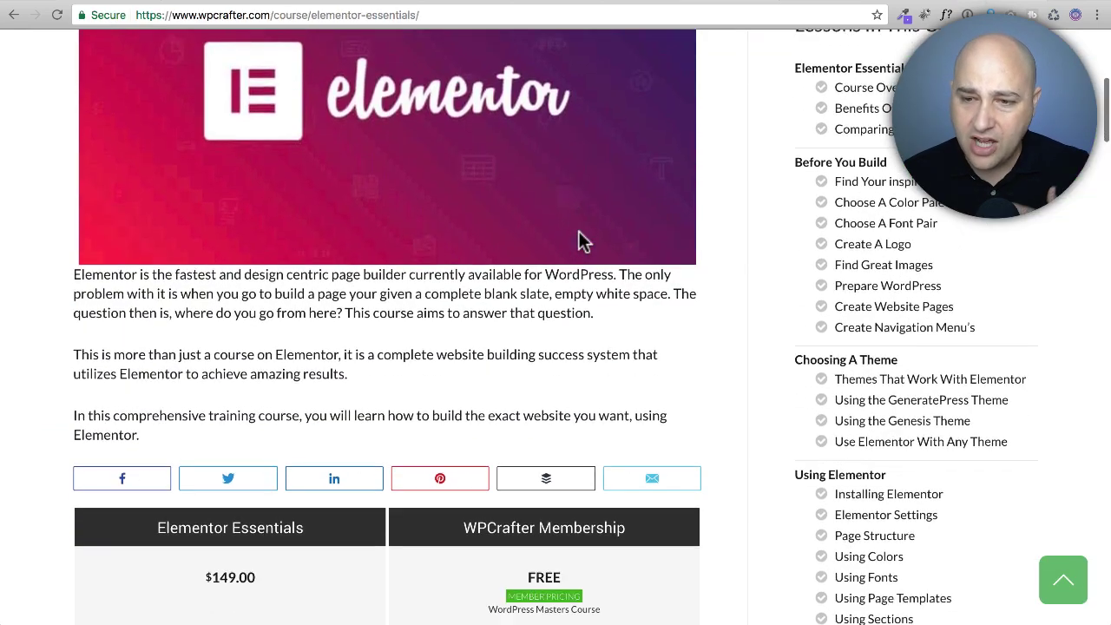
pyautogui.scroll(-1, 581, 242)
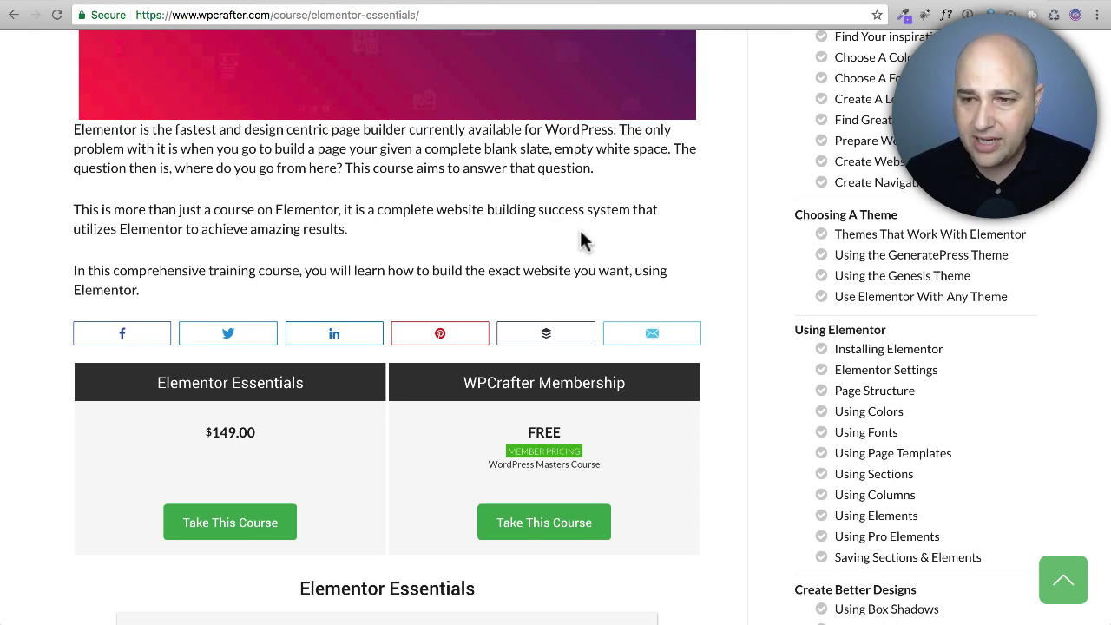
pyautogui.scroll(-10, 580, 232)
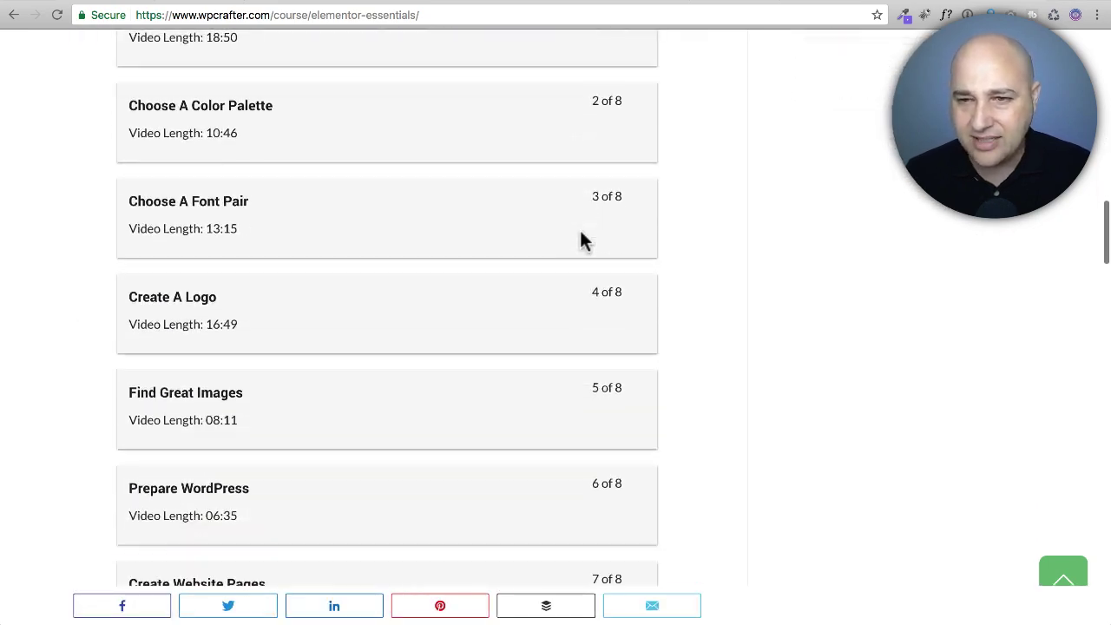
pyautogui.scroll(-5, 581, 231)
pyautogui.scroll(15, 581, 231)
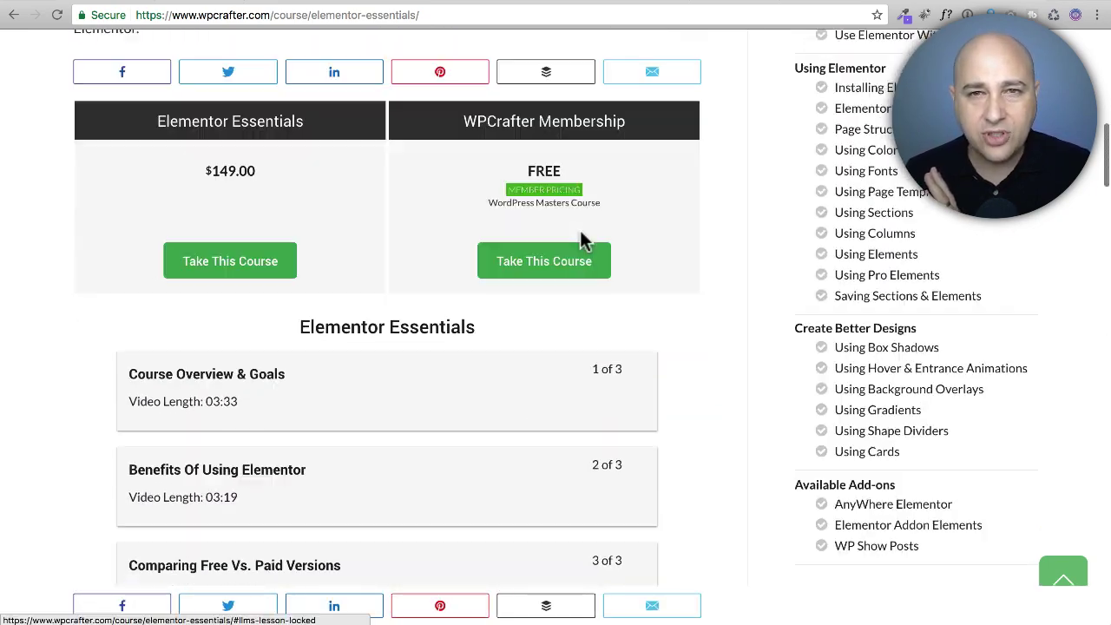
pyautogui.scroll(10, 581, 241)
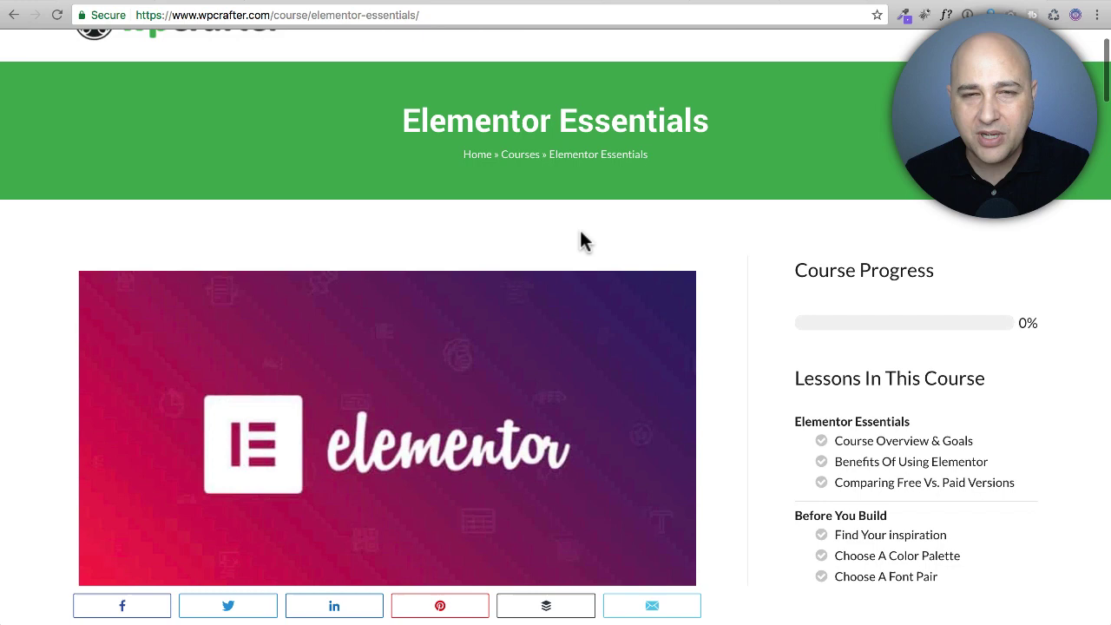
pyautogui.scroll(2, 582, 241)
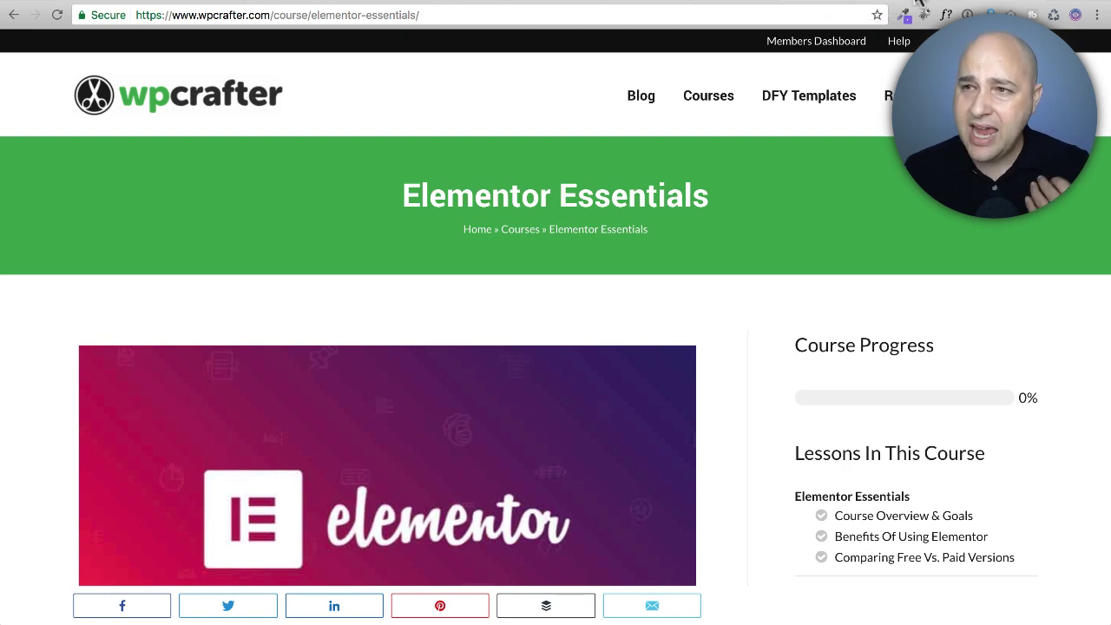
pyautogui.click(825, 4)
pyautogui.click(817, 4)
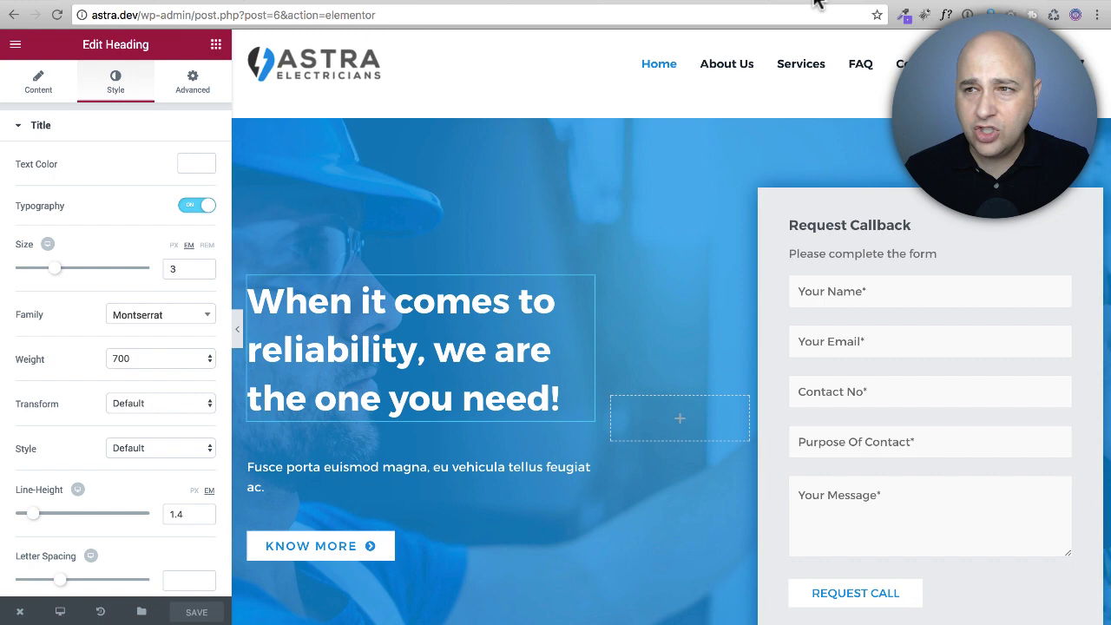